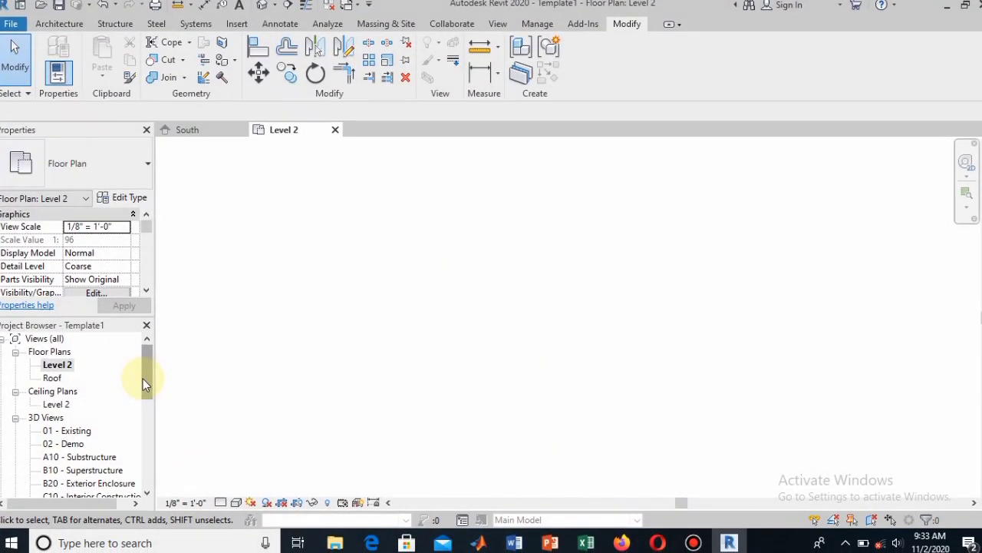
Step: Open the South building elevation view from the project's list of views
left_click_drag(143, 379, 145, 476)
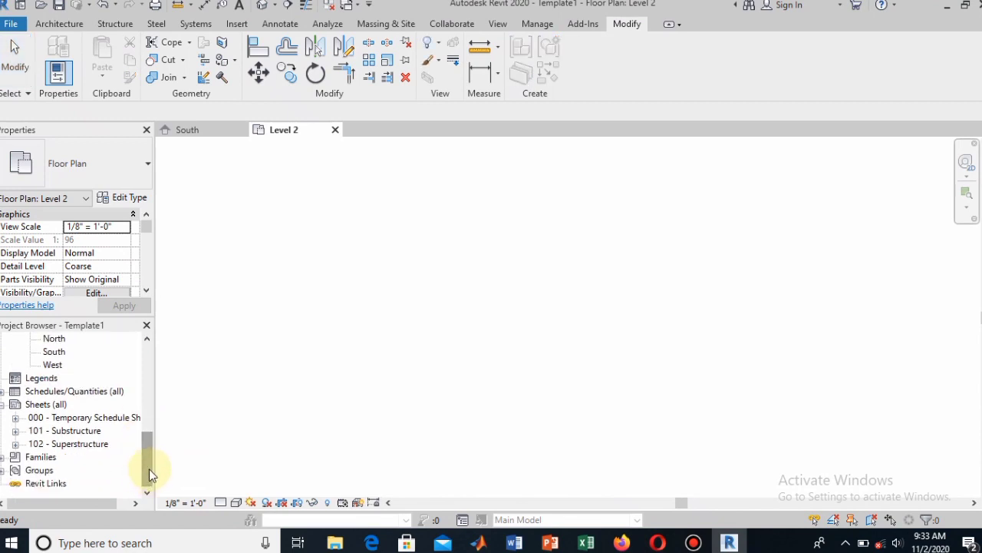
left_click_drag(147, 475, 147, 422)
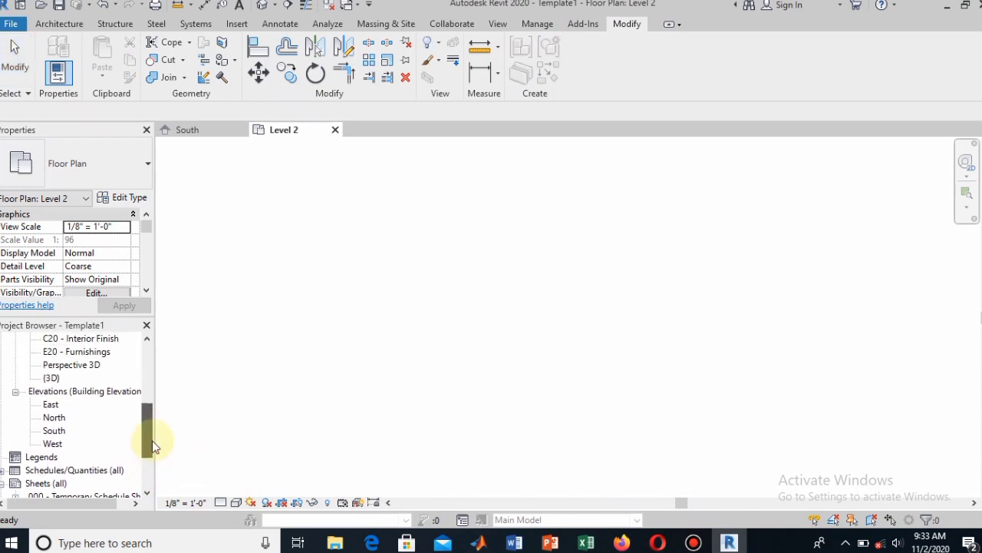
double_click(54, 432)
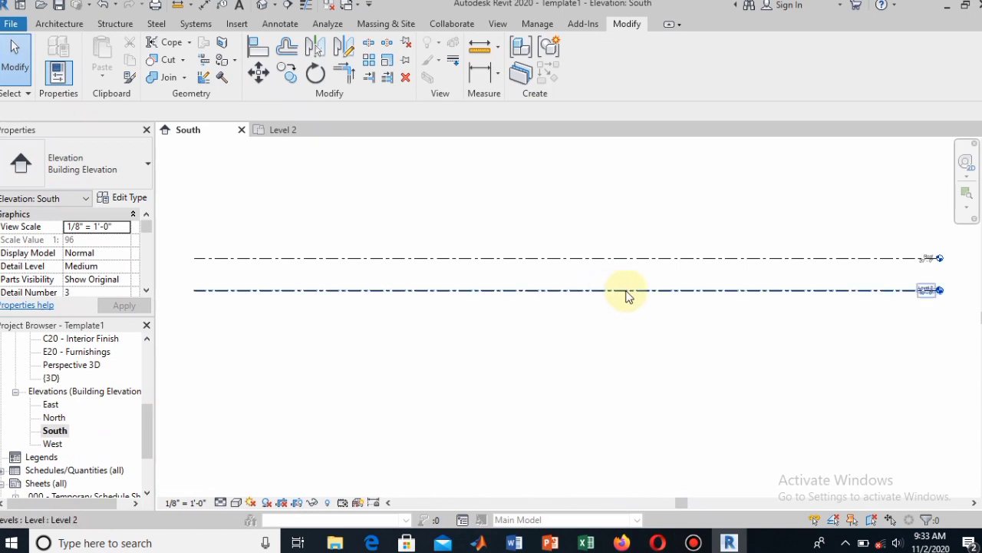
Step: Shorten the two level lines by pulling their free ends close to the level heads, and fit the view to them
left_click(547, 291)
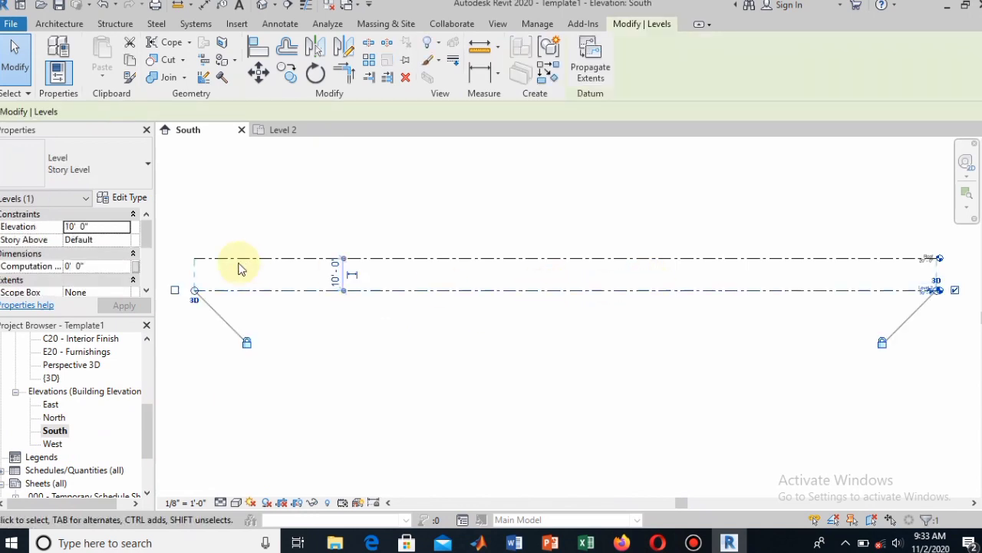
left_click_drag(195, 292, 783, 314)
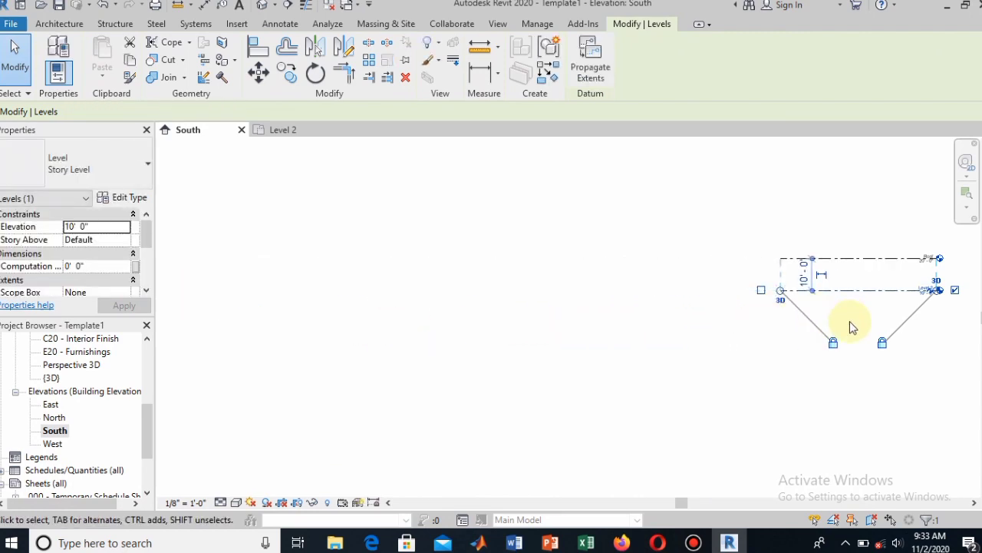
left_click(849, 322)
key("z")
key("a")
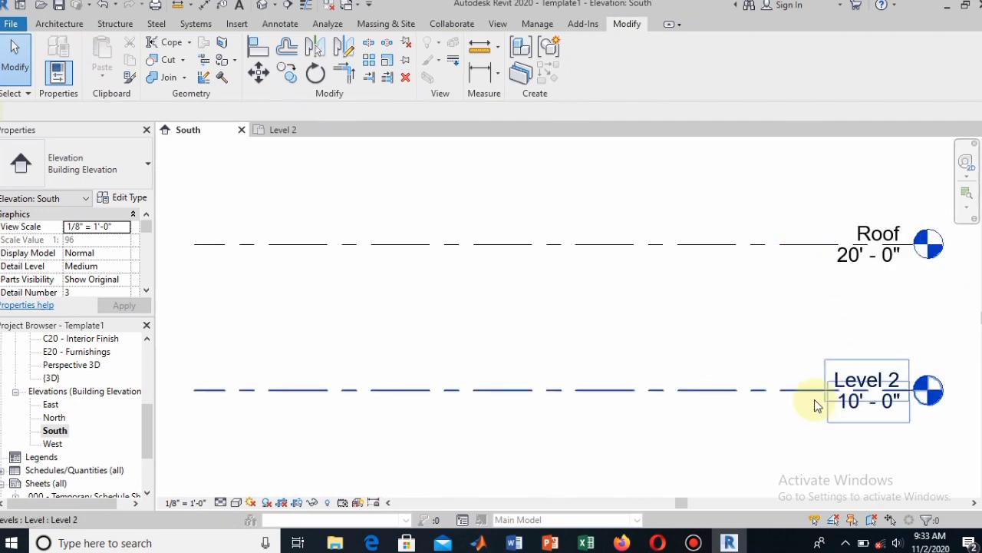
Step: Set the elevation of Level 2 to 0' 0"
left_click(774, 389)
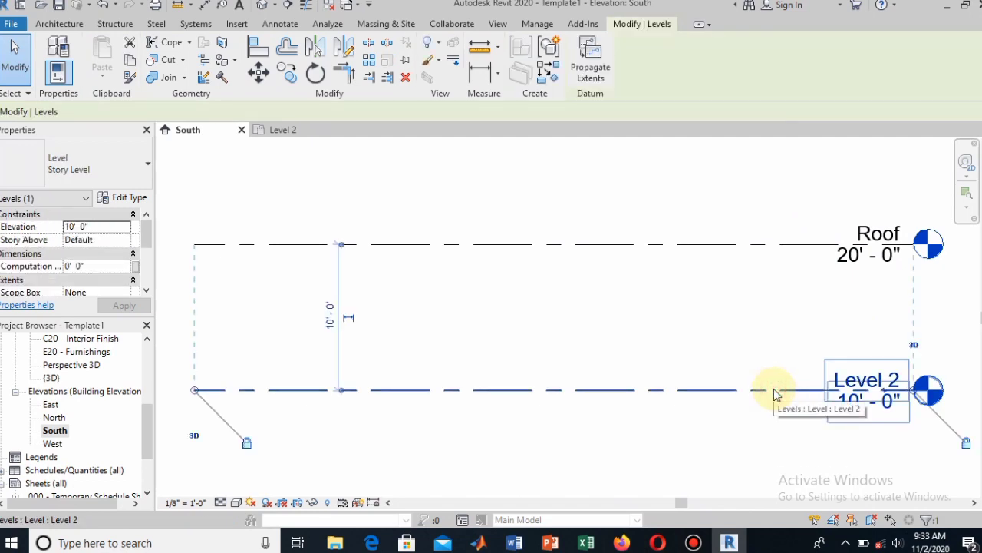
left_click(859, 405)
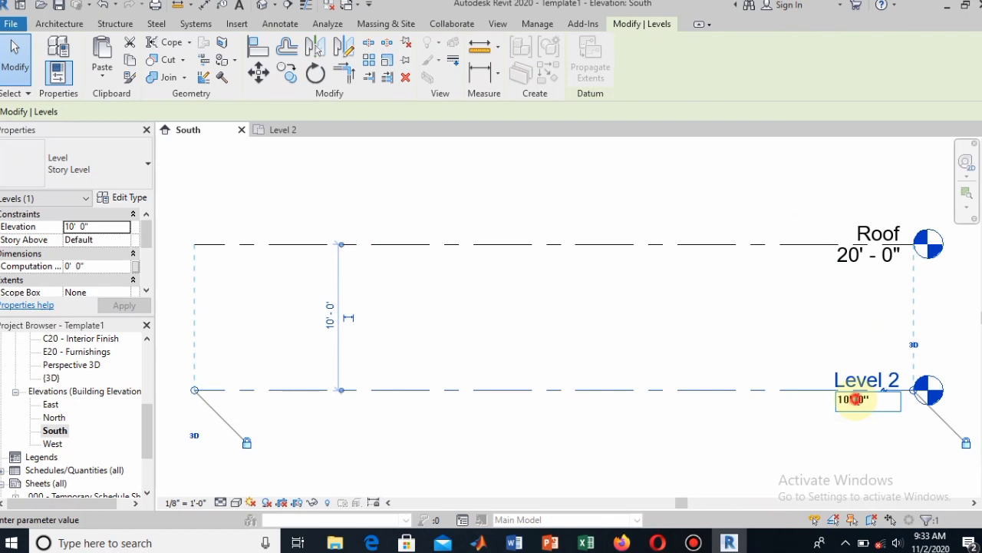
left_click_drag(856, 399, 876, 399)
double_click(843, 399)
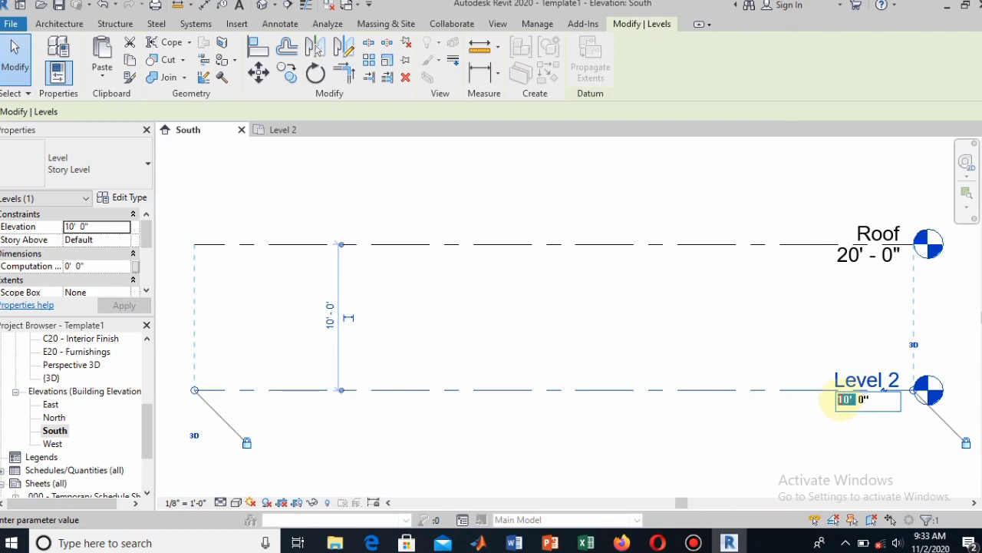
key("BackSpace")
type("0")
key("Return")
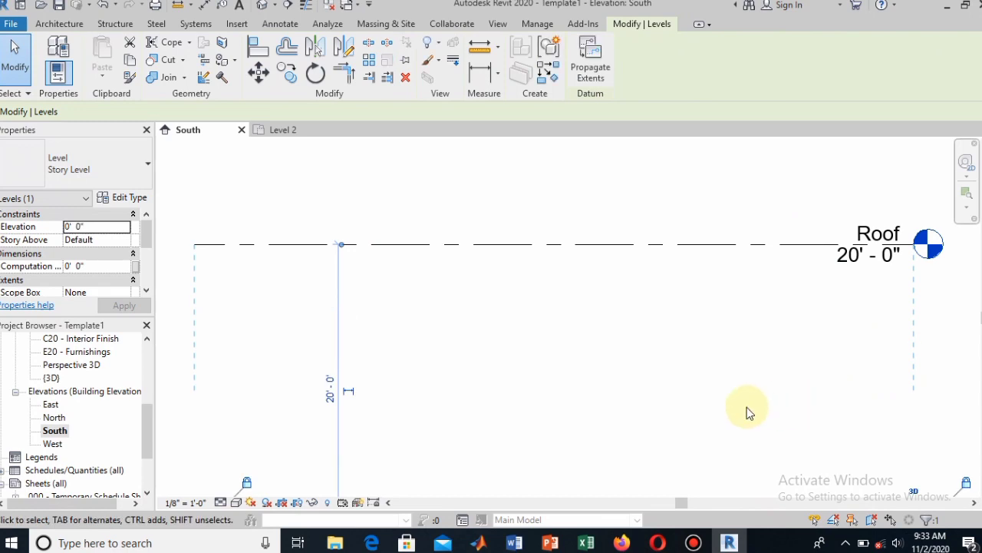
Step: Rename Level 2 as Datum/GL
scroll(745, 410, "down", 3)
scroll(802, 464, "up", 2)
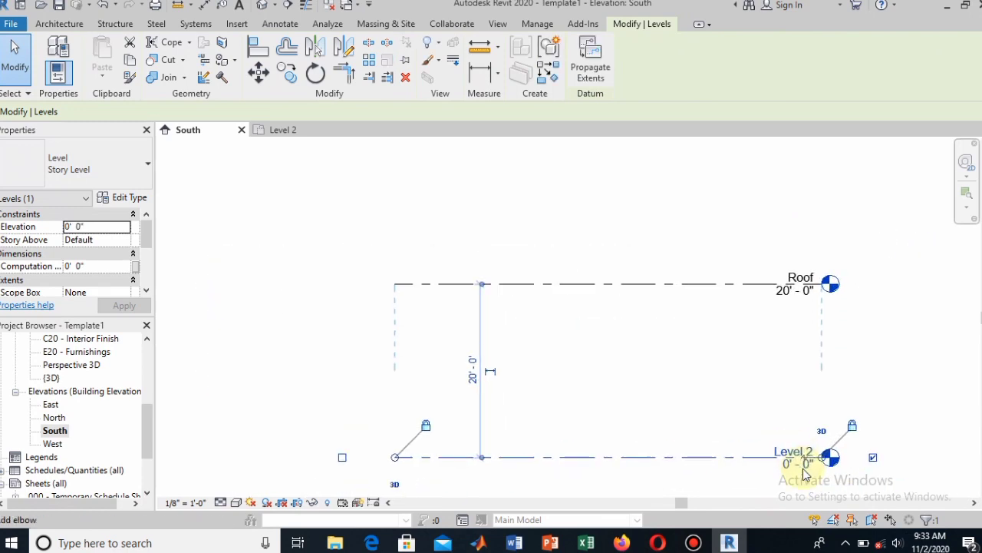
scroll(804, 472, "up", 1)
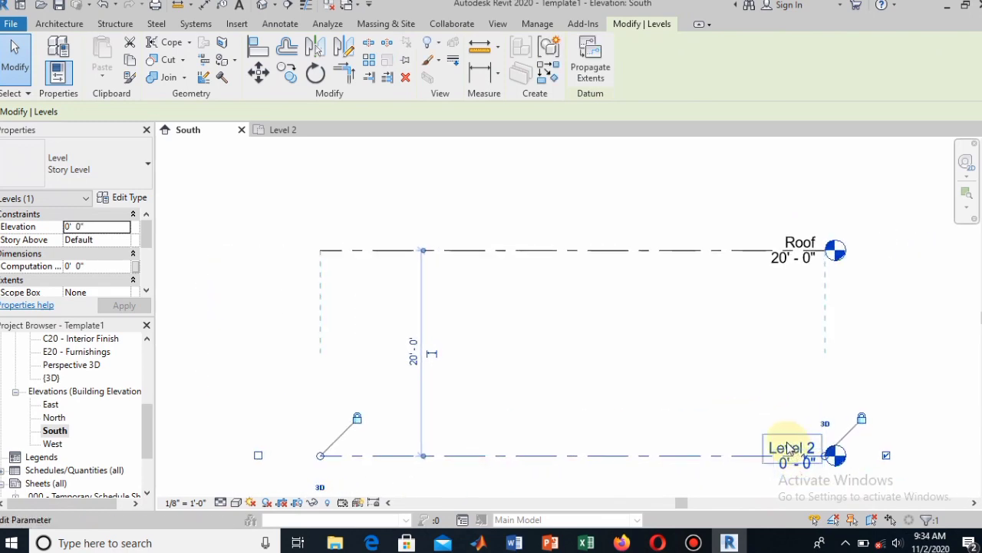
left_click(788, 445)
left_click(781, 446)
key("BackSpace")
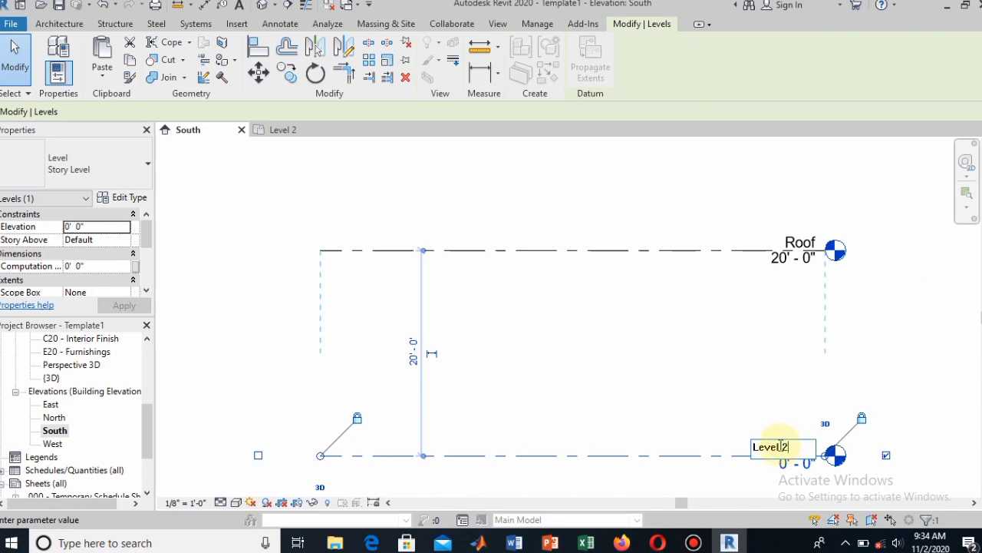
key("BackSpace")
key("BackSpace")
key("BackSpace")
key("BackSpace")
key("BackSpace")
type("DAT")
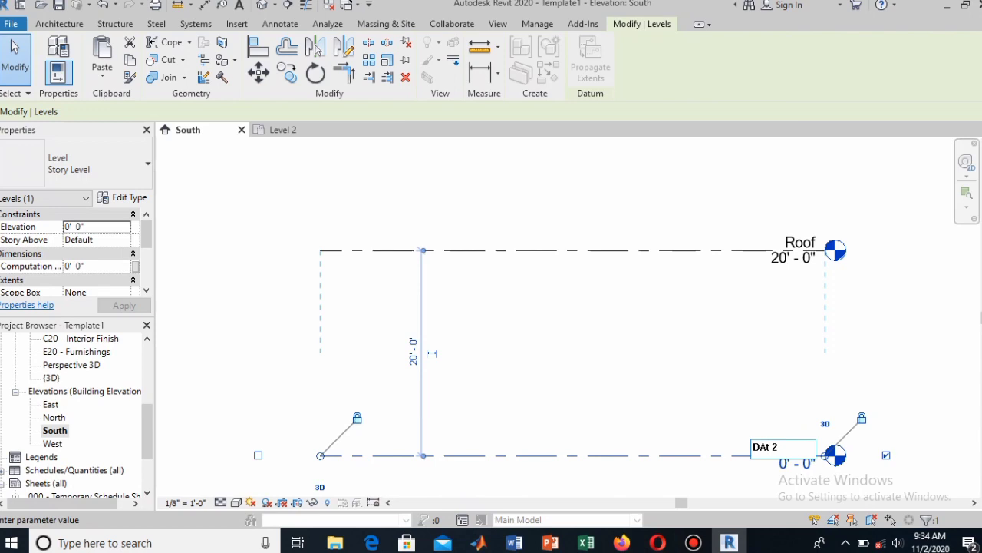
key("BackSpace")
key("BackSpace")
type("atum/GL")
key("Return")
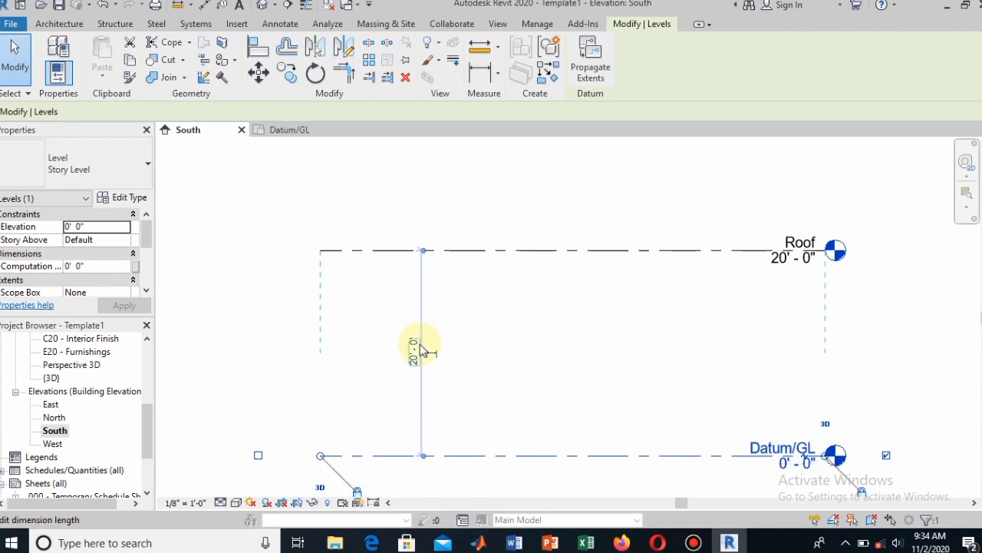
Step: Set the Roof level's height above the Datum/GL level to 2'
left_click(507, 250)
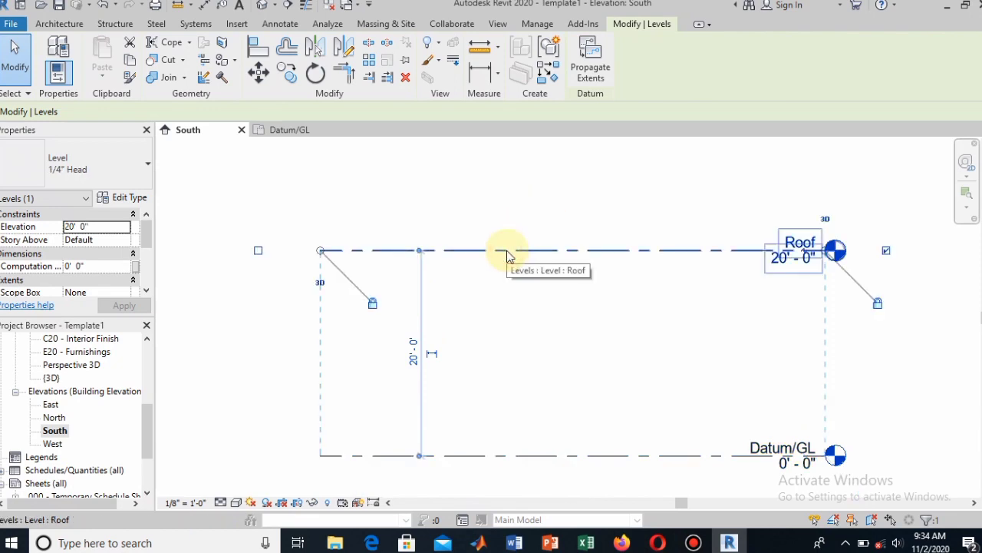
left_click(414, 358)
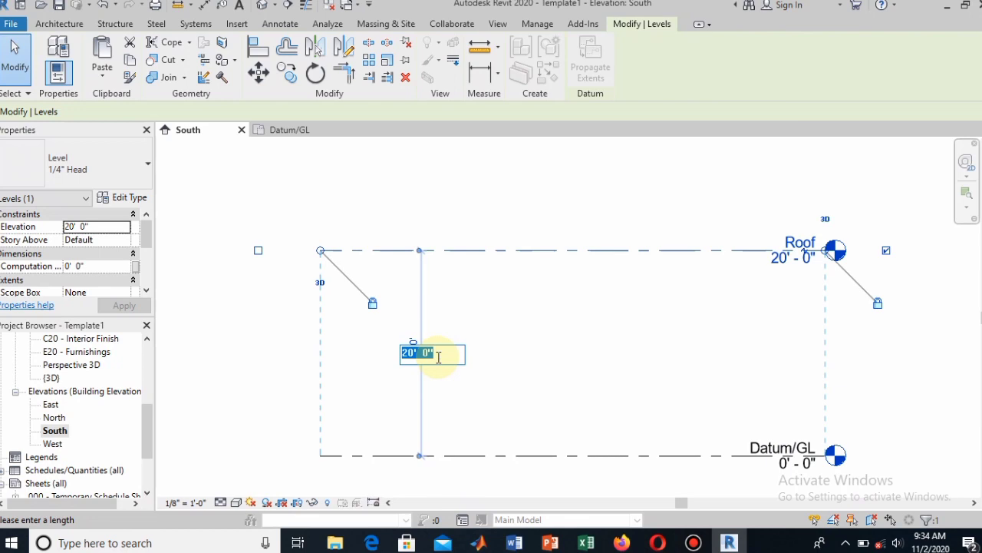
left_click(415, 356)
left_click_drag(434, 353, 401, 354)
type("2")
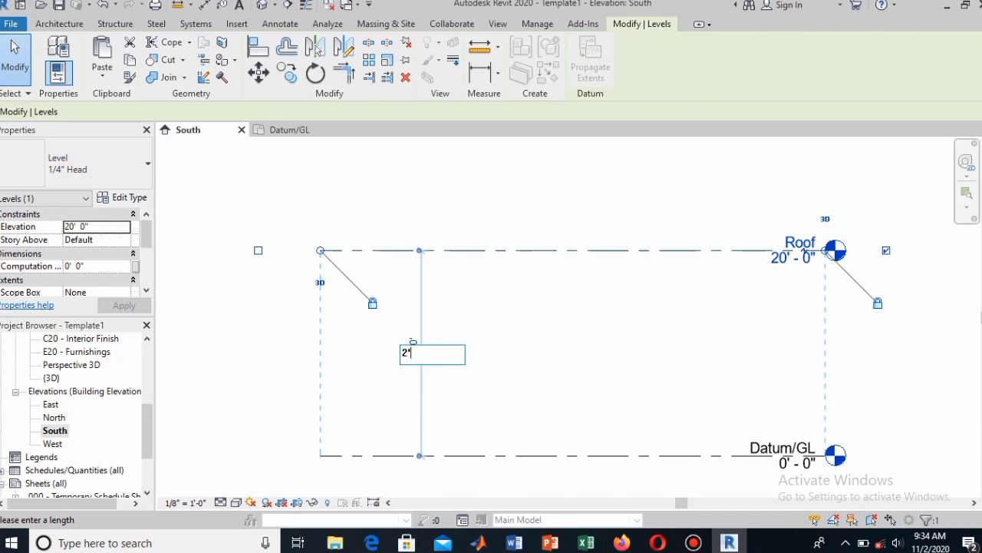
key("Return")
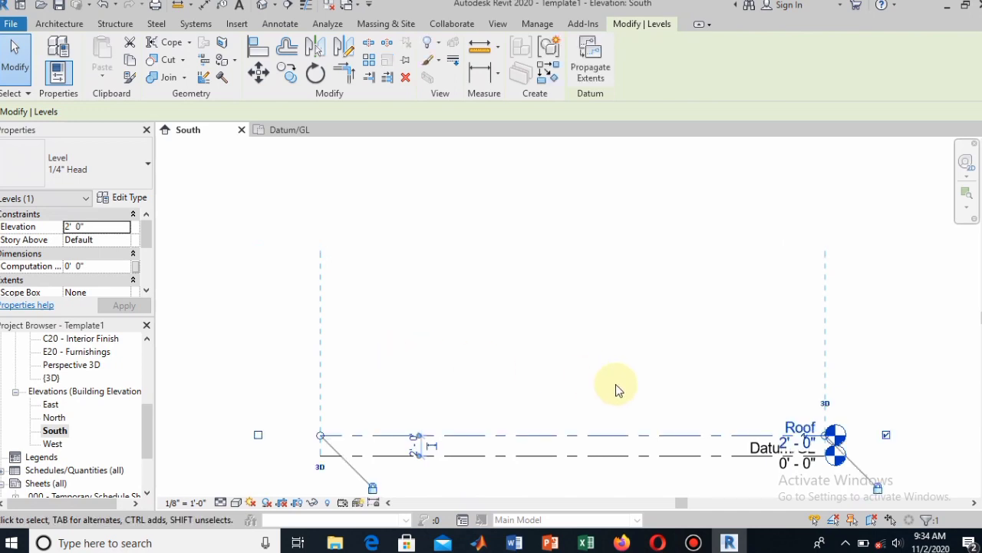
Step: Rename the Roof level as "floor level"
left_click(801, 426)
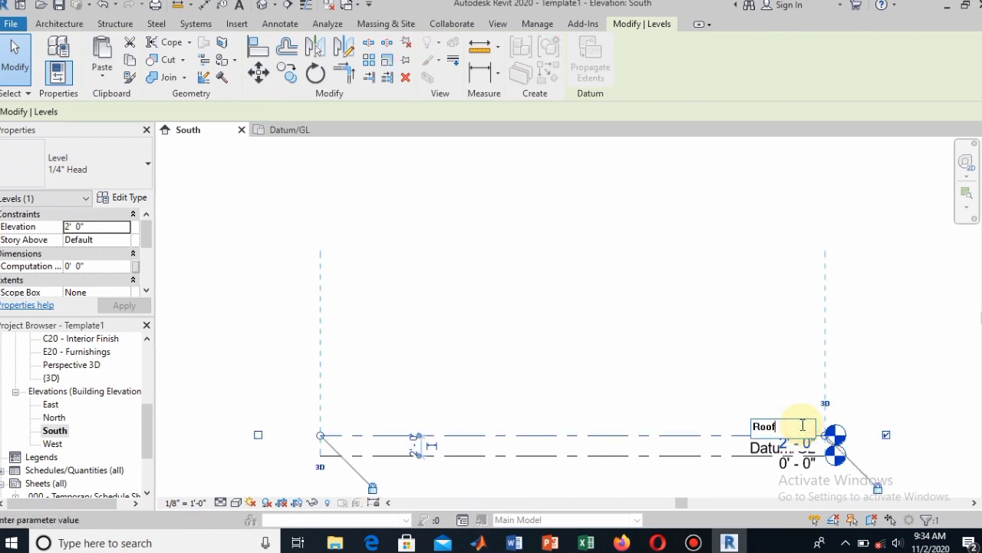
key("BackSpace")
key("BackSpace")
key("BackSpace")
type("floor le")
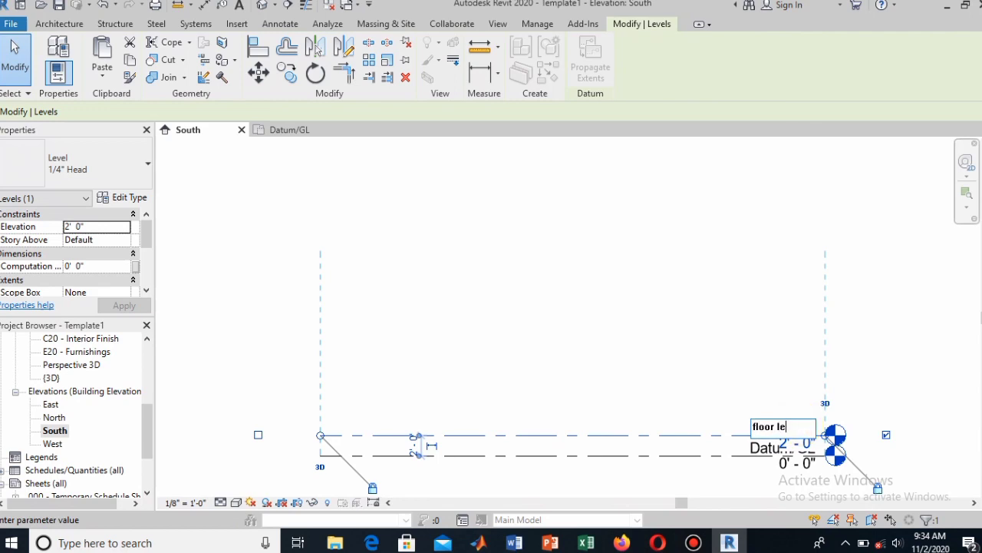
type("vel")
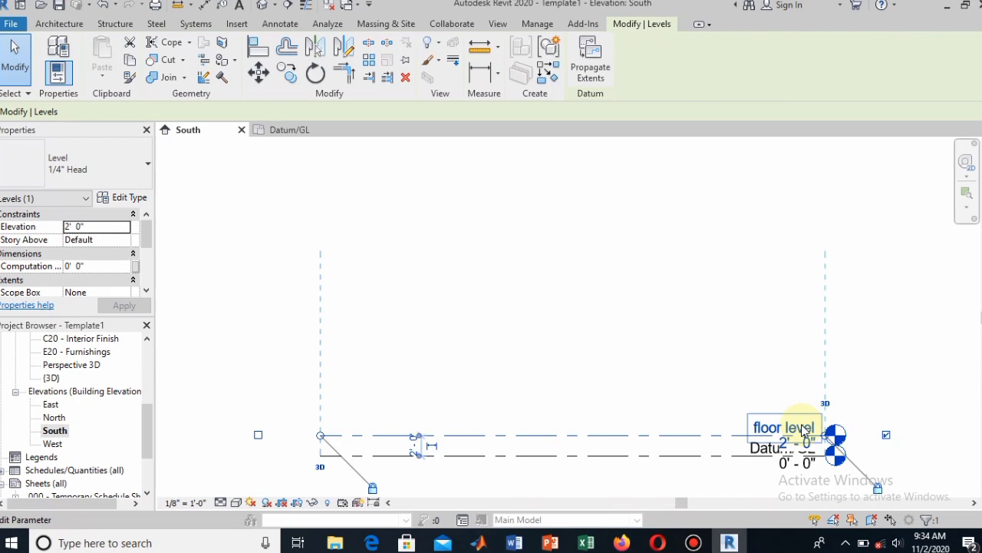
left_click(696, 366)
Step: Draw a new level 5' below Datum/GL, spanning the same length as the existing level lines
scroll(706, 445, "down", 2)
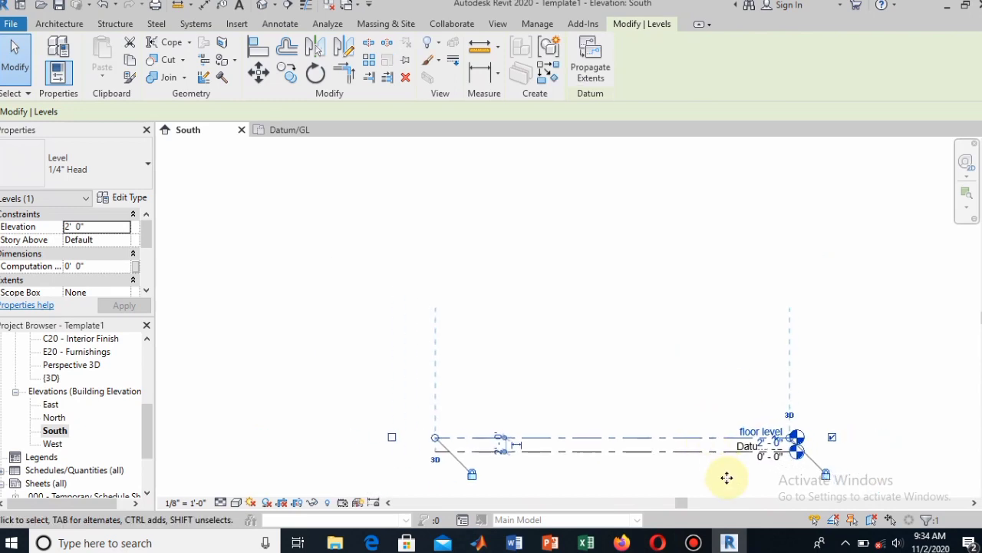
scroll(726, 478, "up", 2)
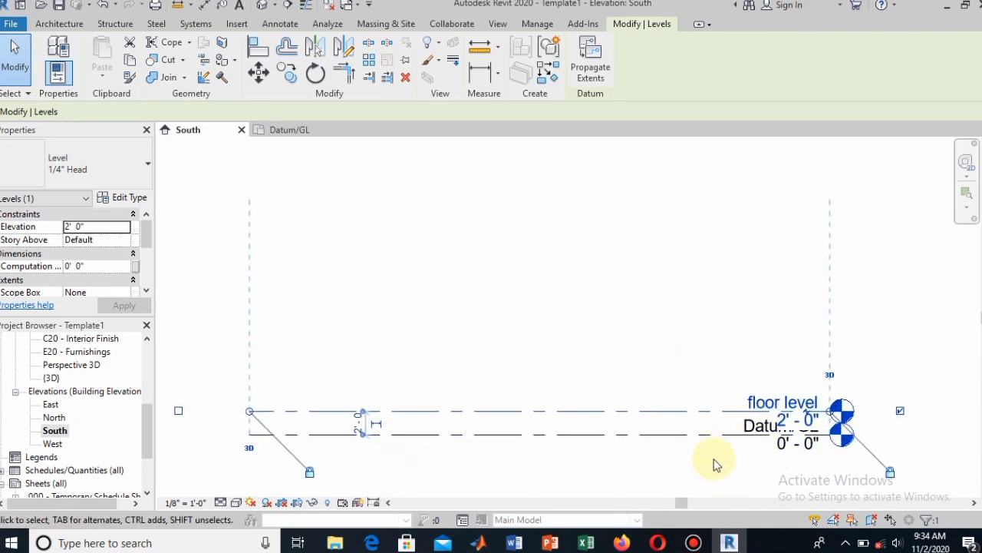
left_click(578, 435)
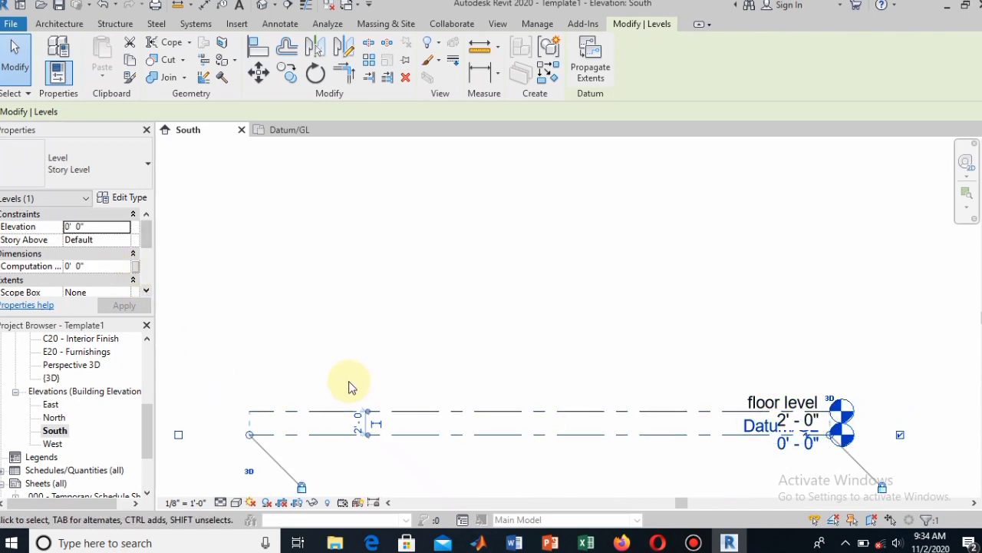
scroll(347, 431, "down", 2)
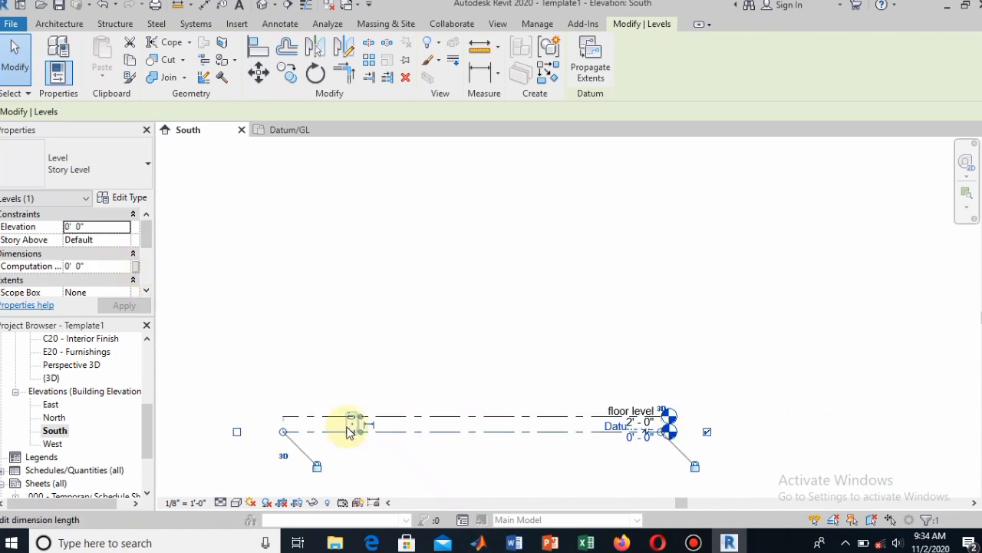
left_click(111, 25)
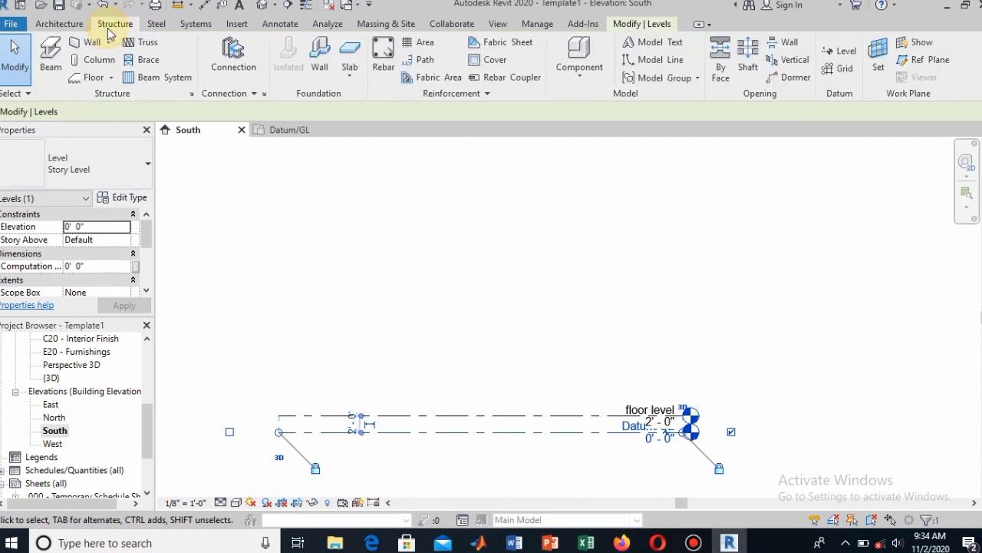
left_click(838, 51)
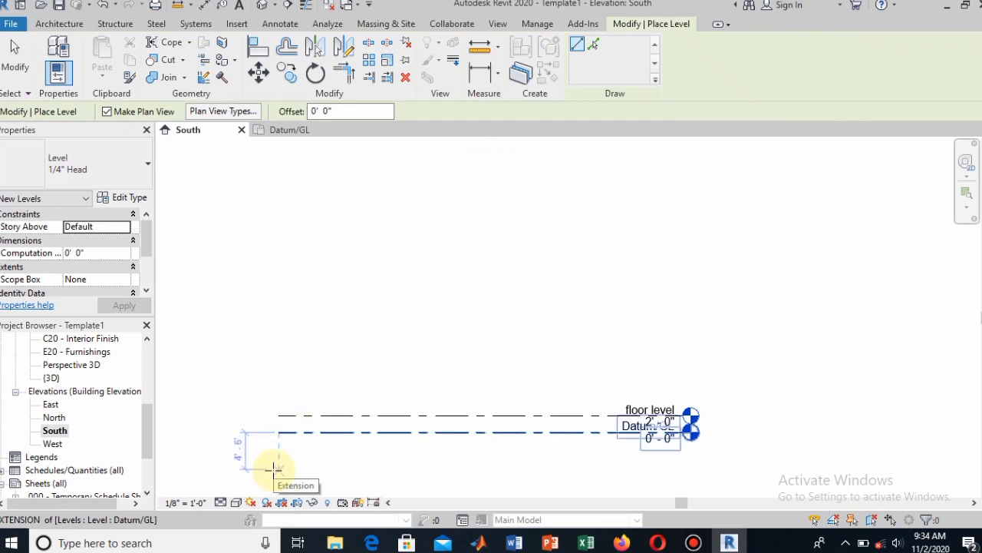
type("5")
key("Return")
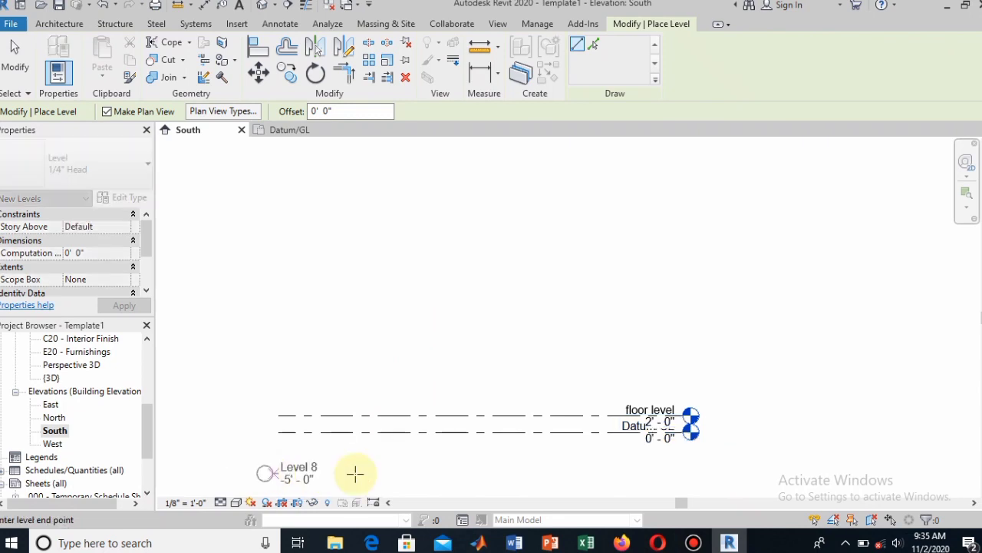
left_click(689, 469)
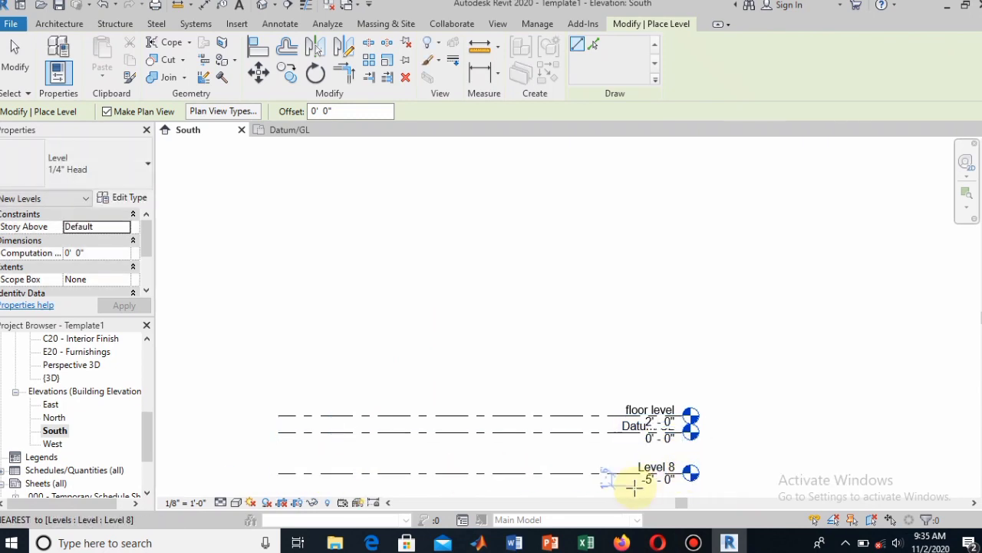
scroll(634, 487, "up", 3)
key("Escape")
key("Escape")
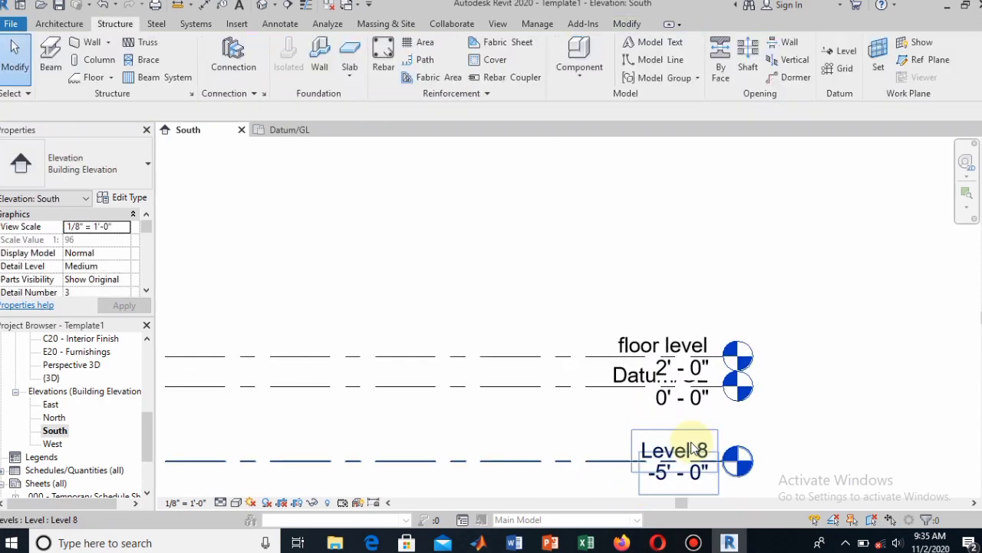
Step: Rename the new lowest level, below Datum/GL, as "foundation"
double_click(692, 449)
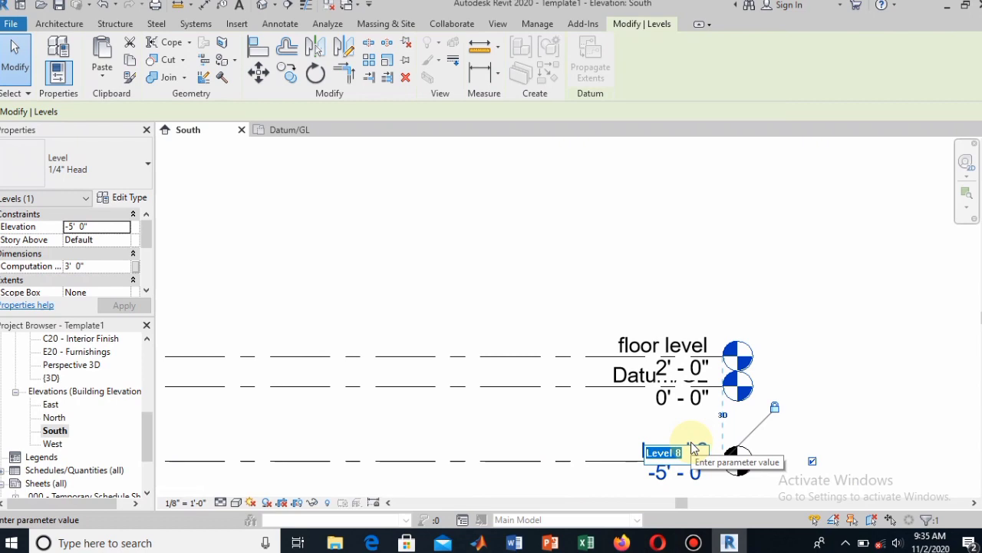
type("foundat")
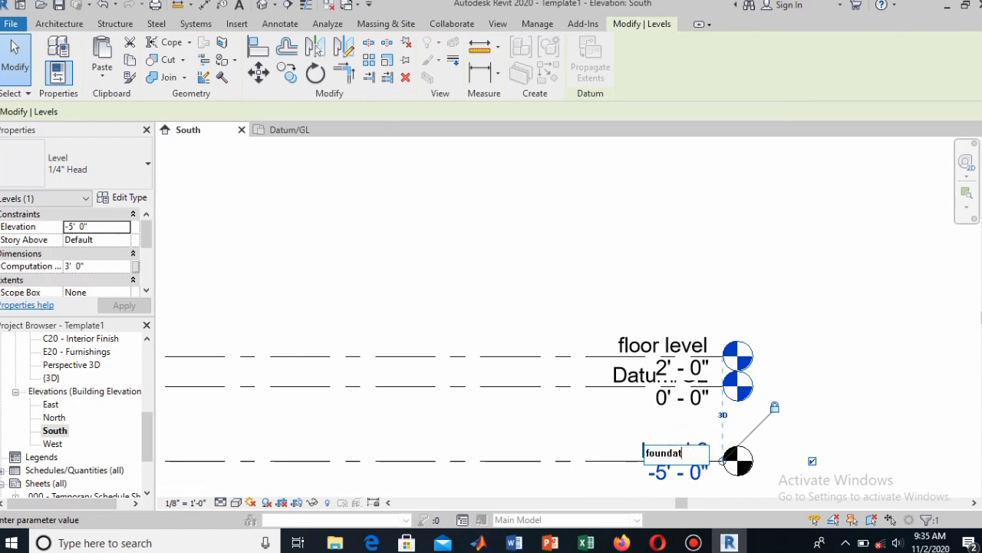
type("ion")
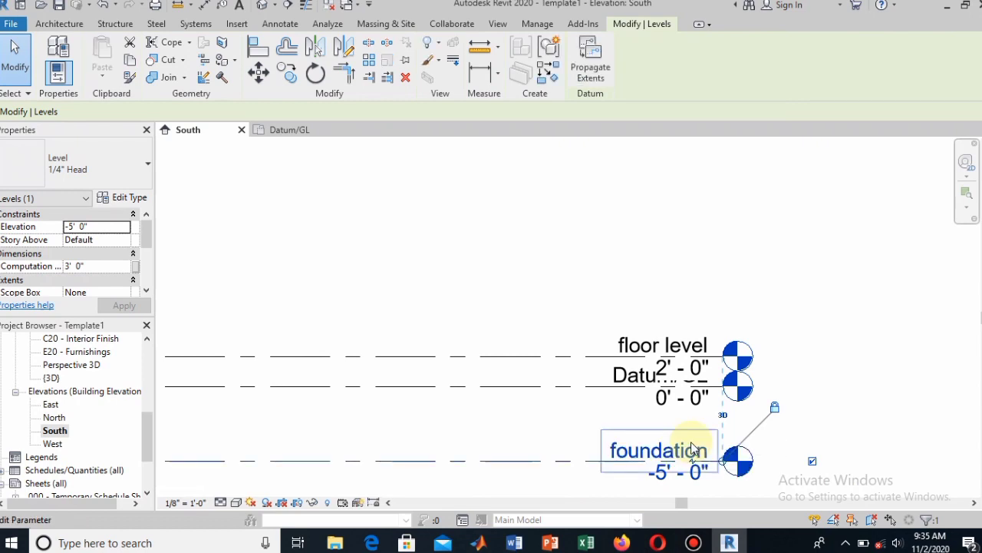
key("Return")
scroll(552, 401, "down", 3)
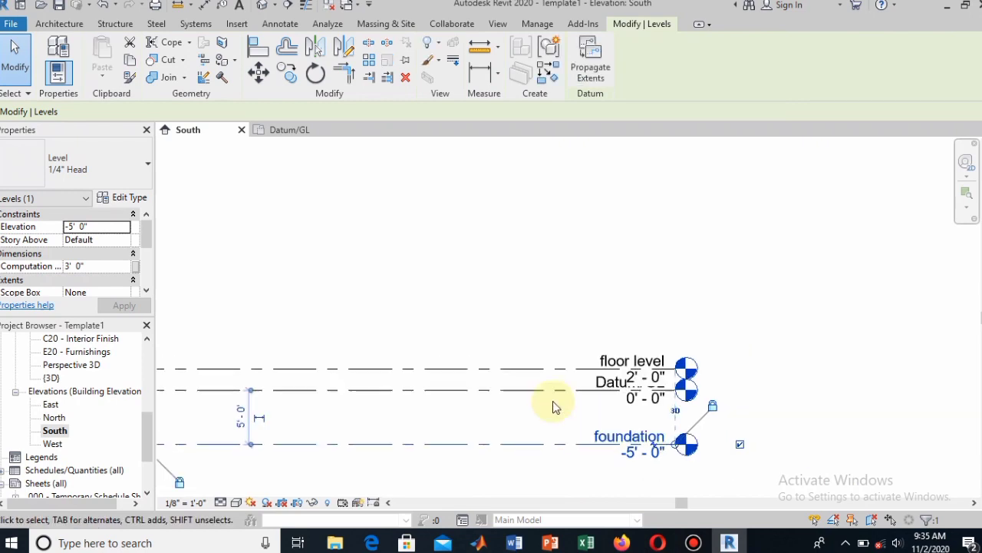
Step: Copy the floor level line 11' straight up as a new level
key("Escape")
left_click(370, 382)
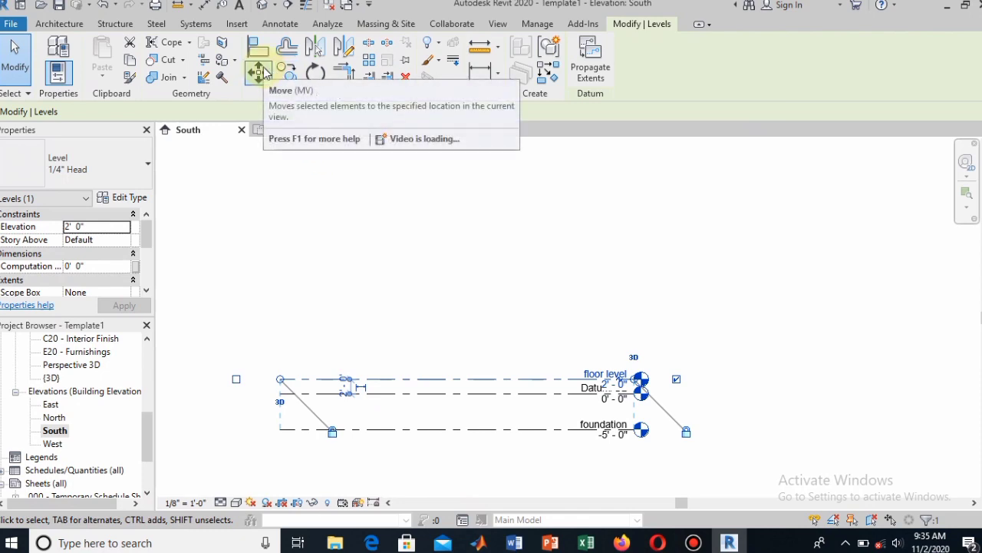
left_click(287, 72)
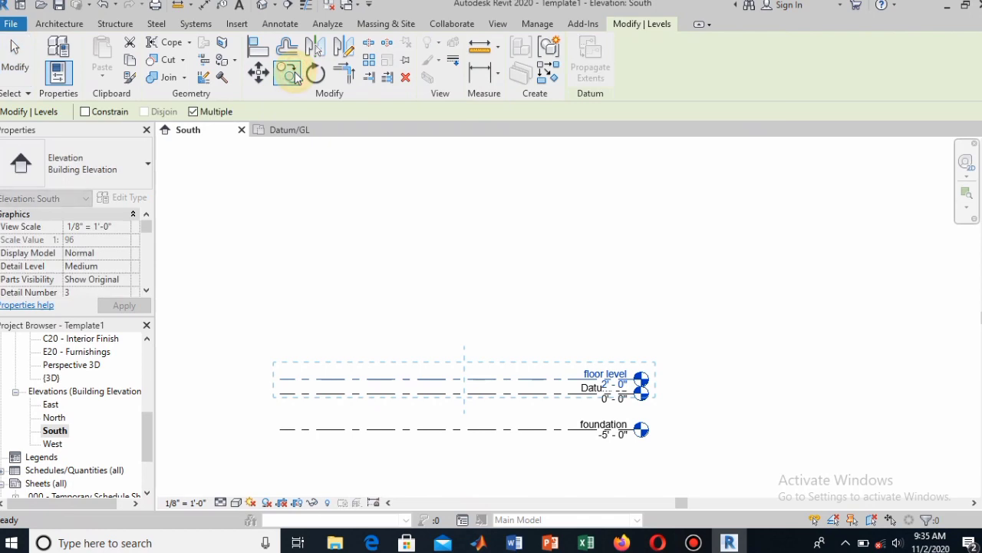
left_click(280, 378)
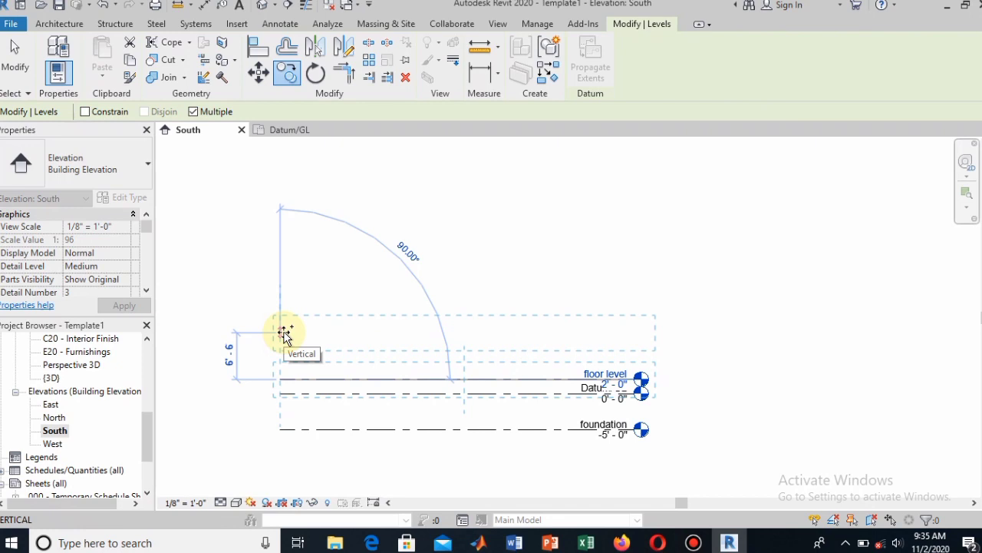
type("11")
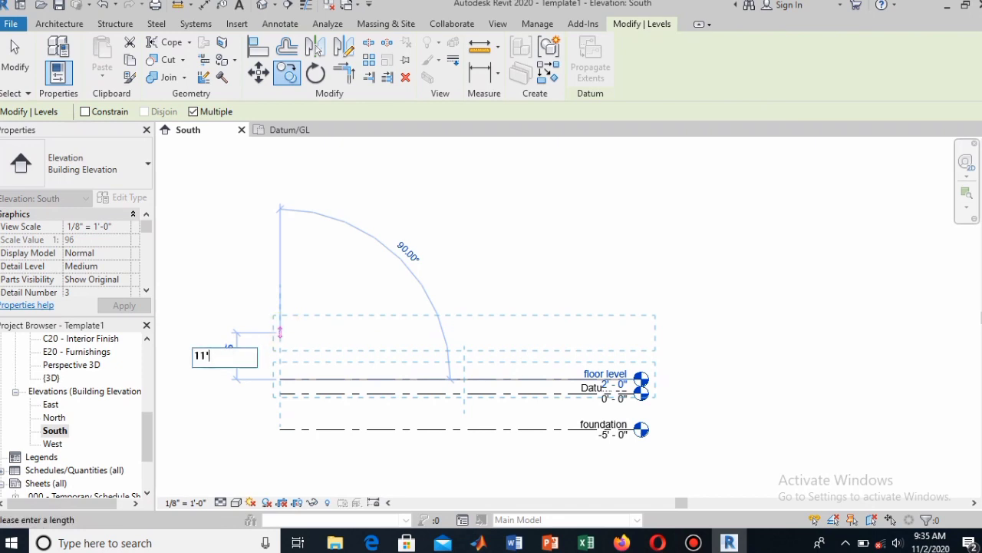
key("Return")
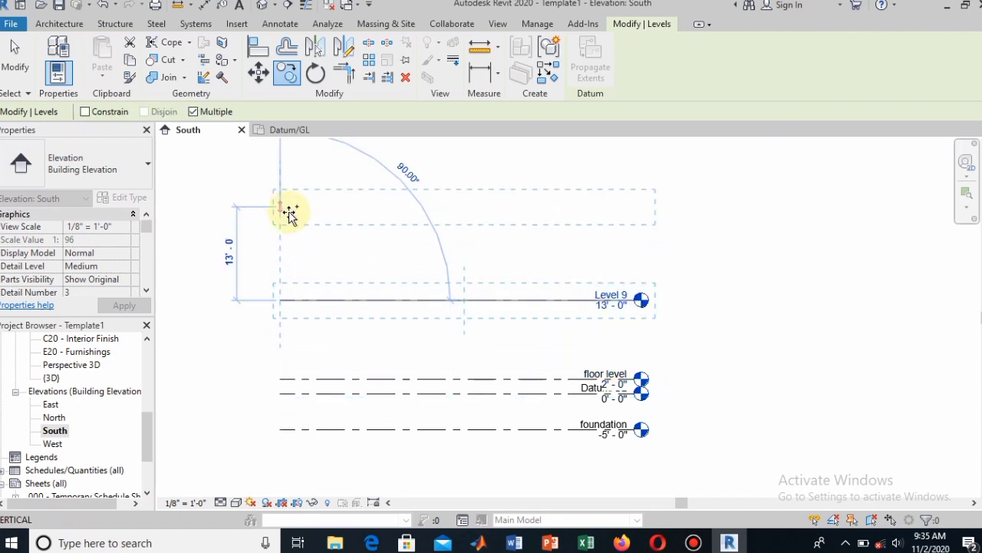
key("Escape")
key("Escape")
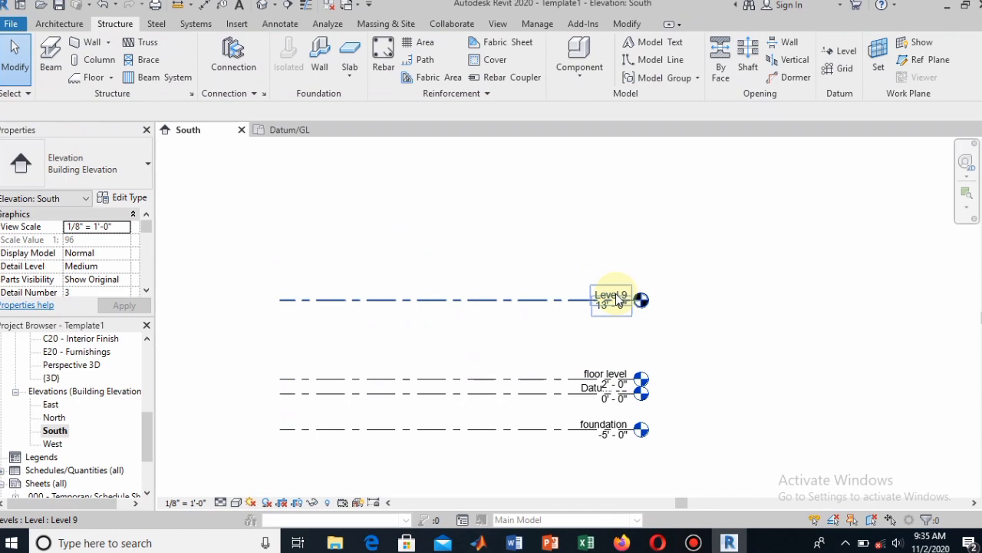
Step: Rename the newly copied level above floor level as "Level 1"
scroll(614, 290, "up", 1)
left_click(616, 299)
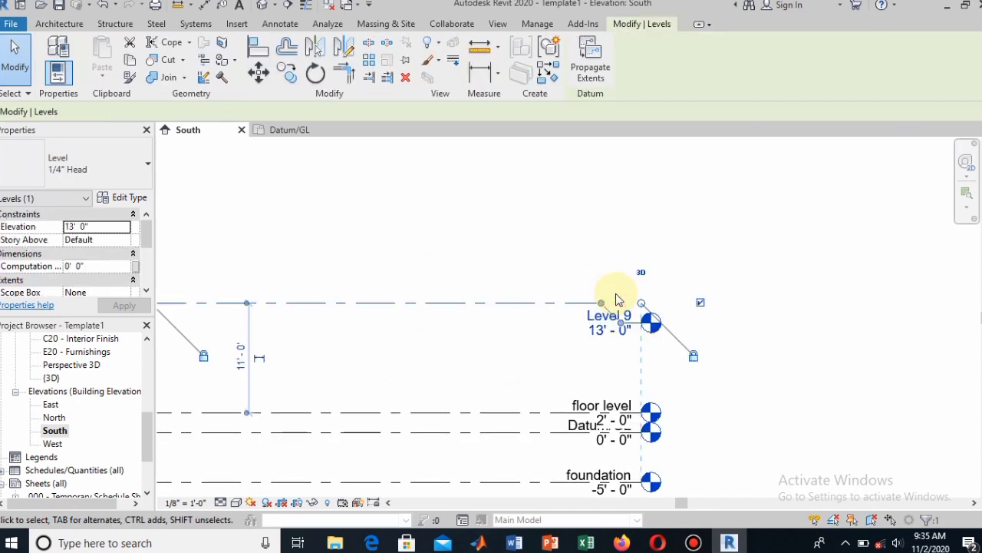
key("Escape")
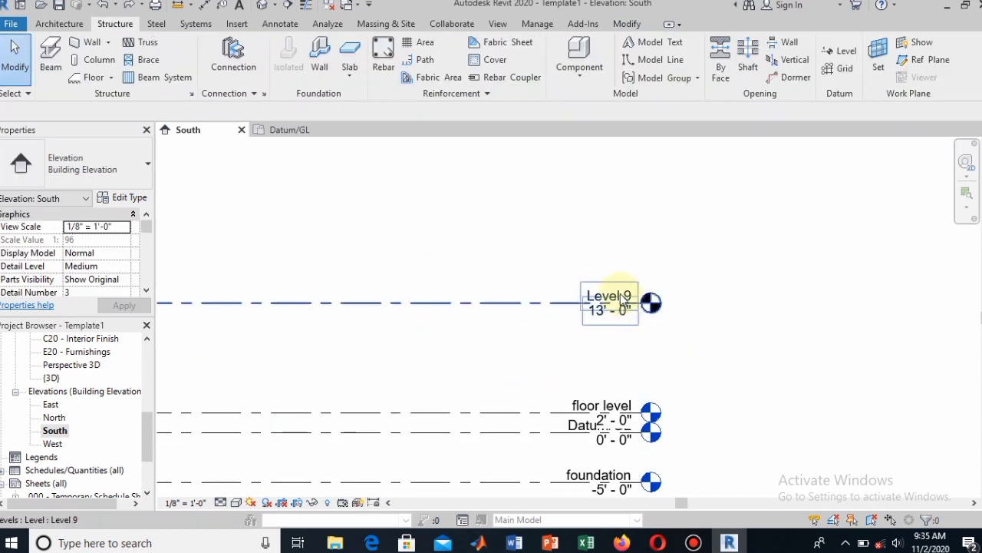
double_click(618, 292)
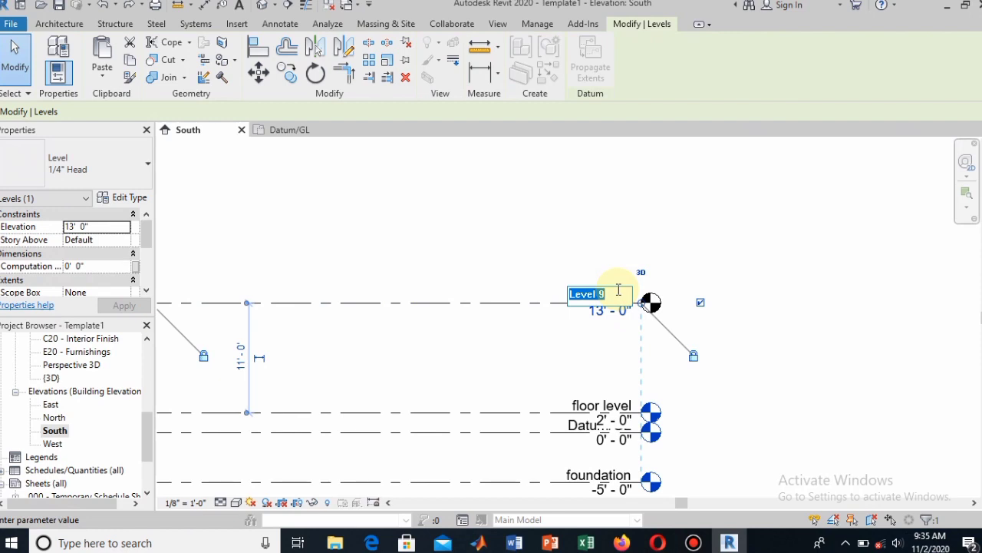
left_click(618, 296)
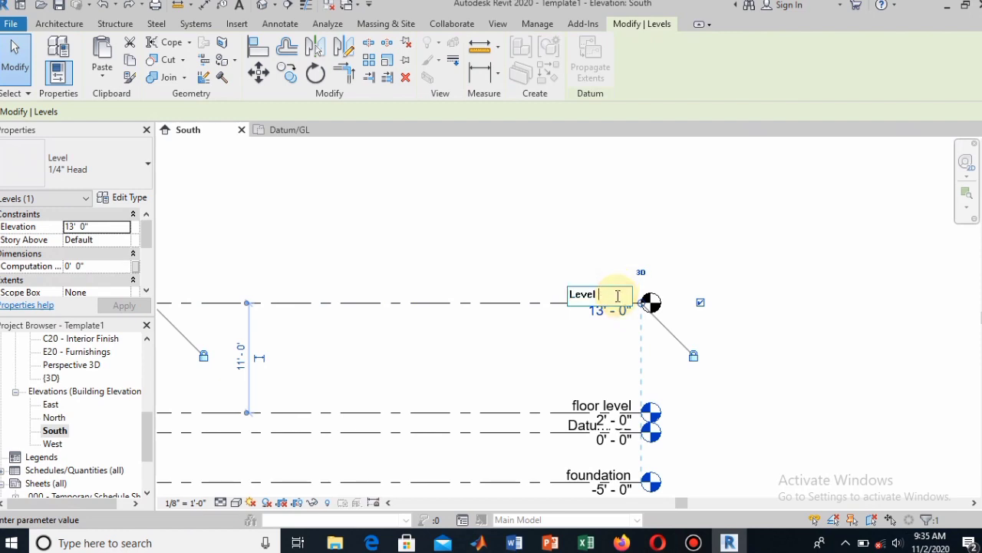
type("1")
key("Return")
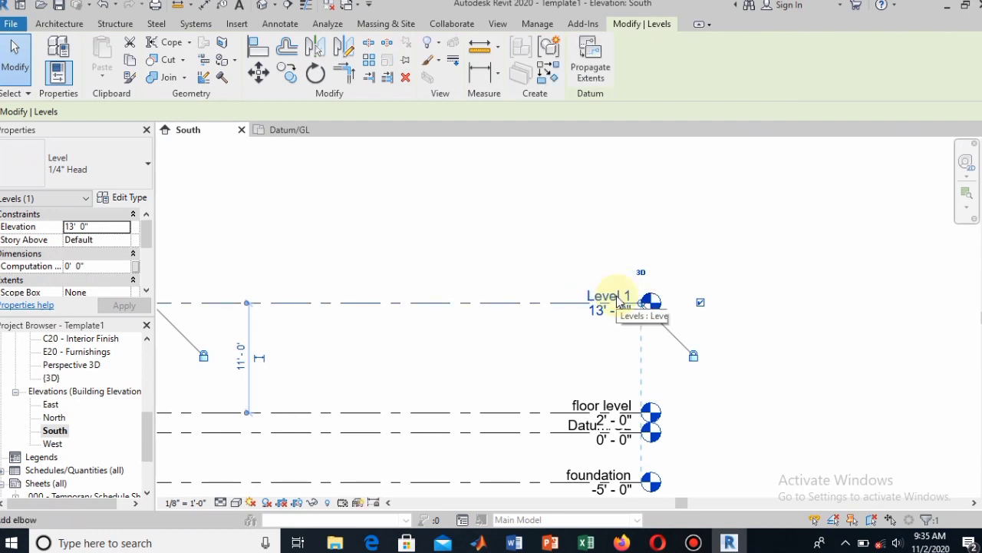
Step: Copy the Level 1 line 11' vertically upward to add the next storey level
scroll(616, 296, "down", 1)
scroll(616, 296, "down", 1)
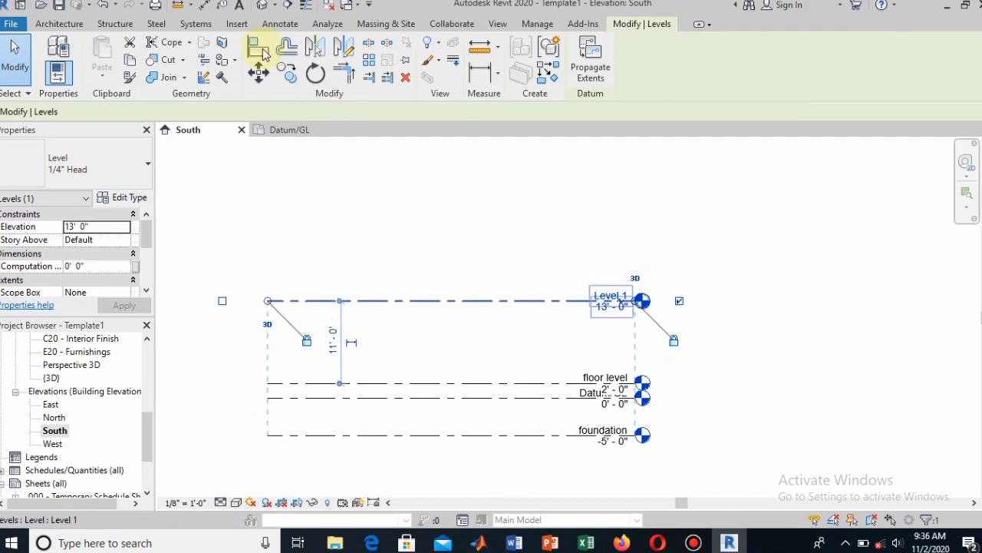
left_click(259, 76)
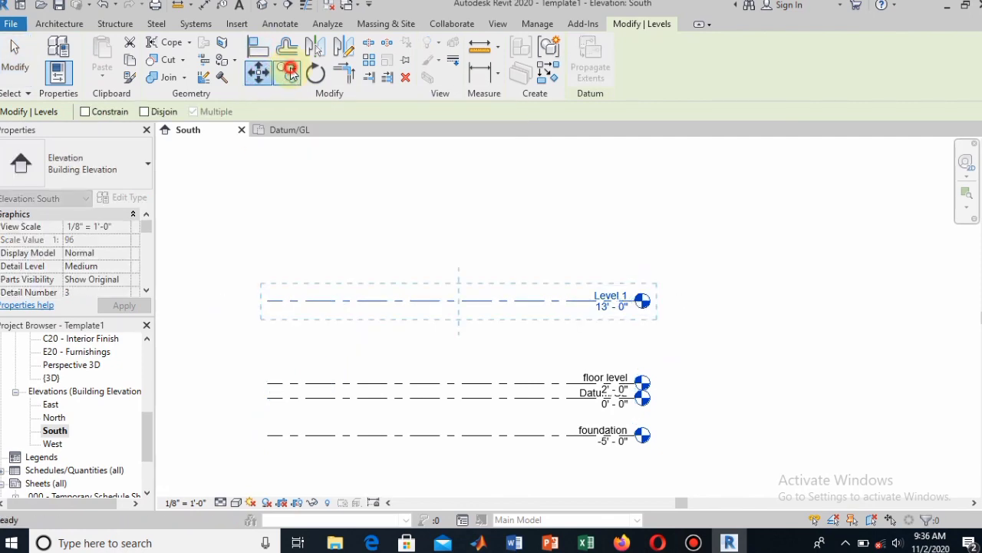
left_click(288, 73)
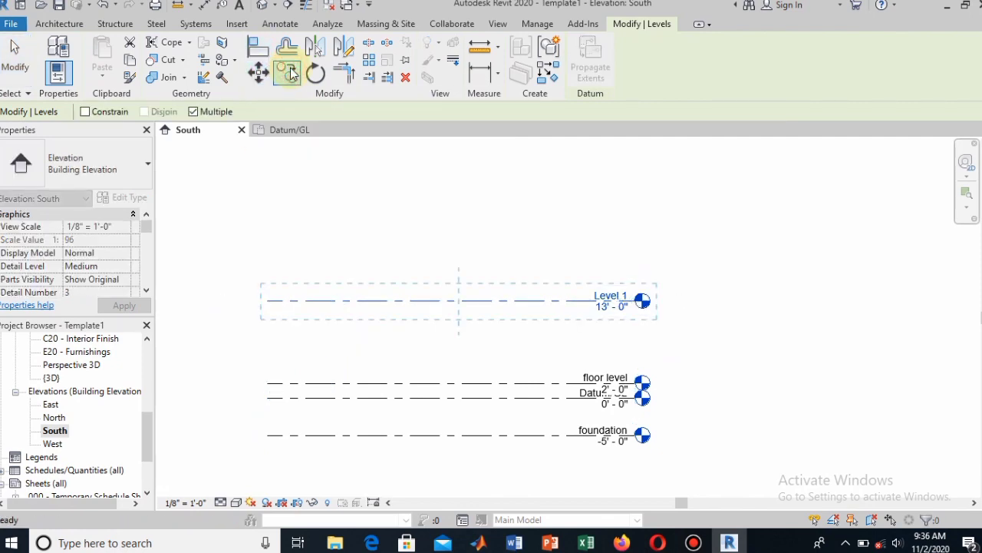
left_click(269, 301)
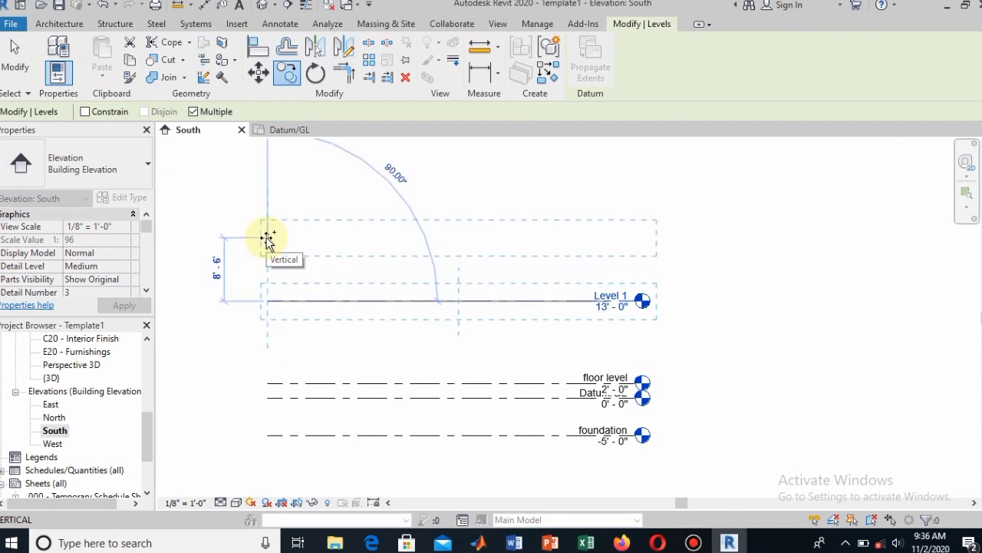
type("11")
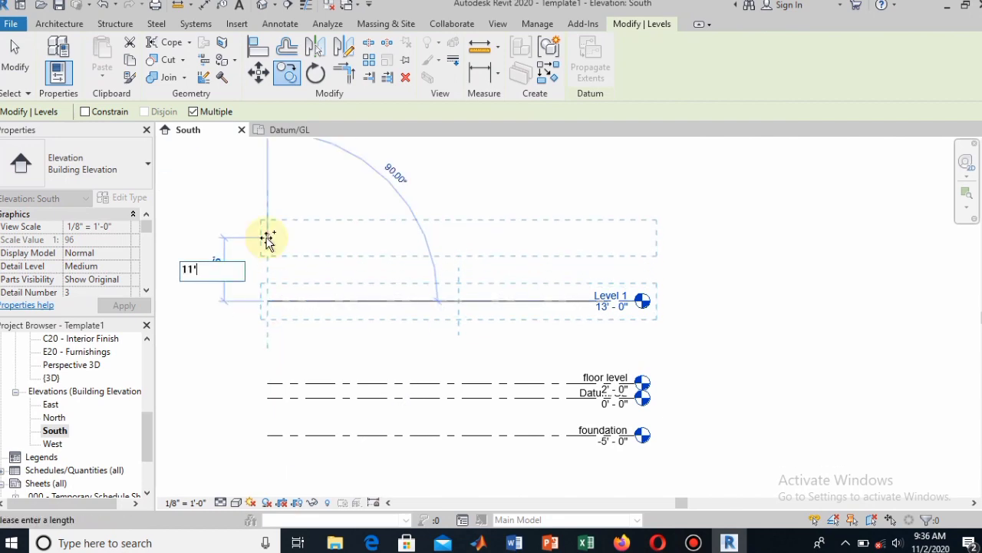
key("Return")
Step: Add another level copy 11' above Level 2 and finish copying
scroll(278, 284, "down", 2)
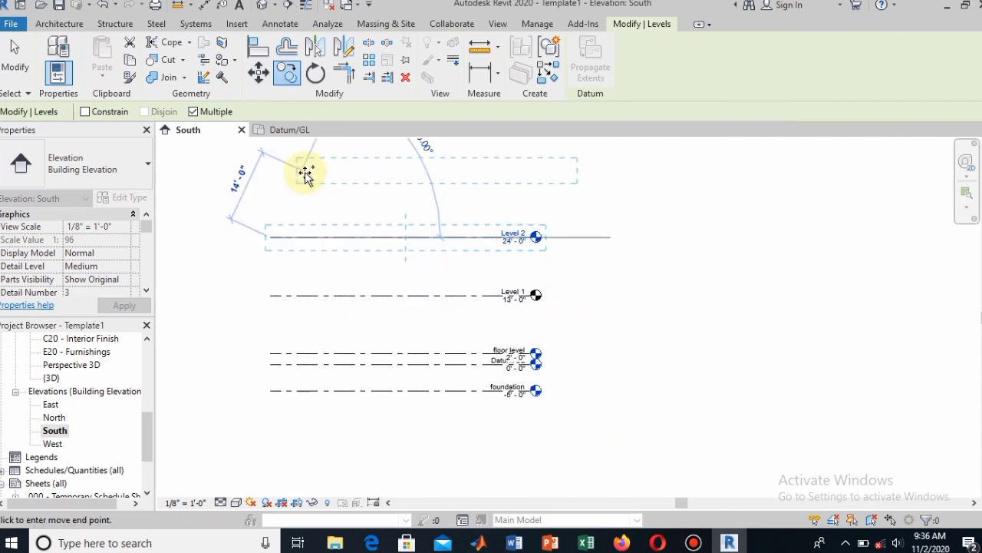
scroll(316, 375, "down", 3)
scroll(294, 292, "up", 5)
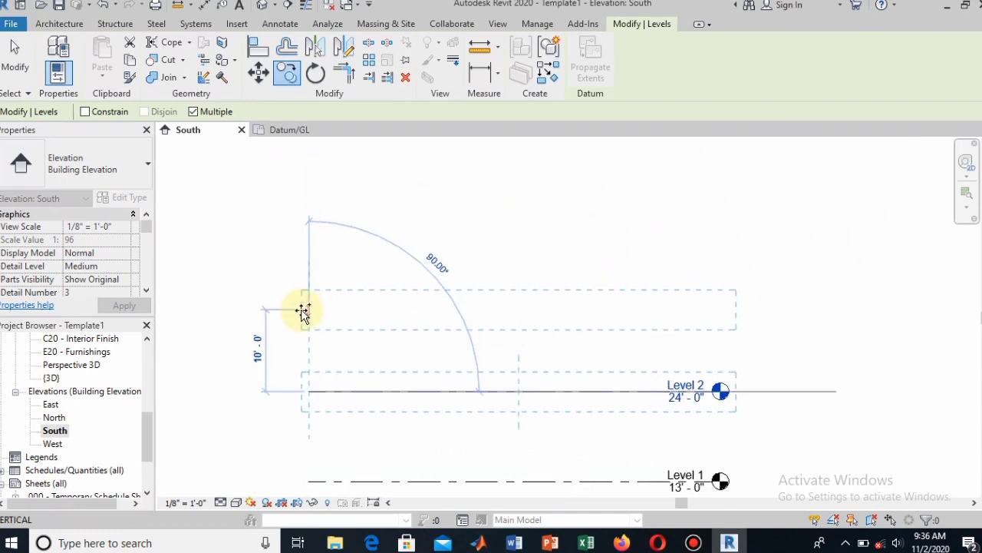
type("11")
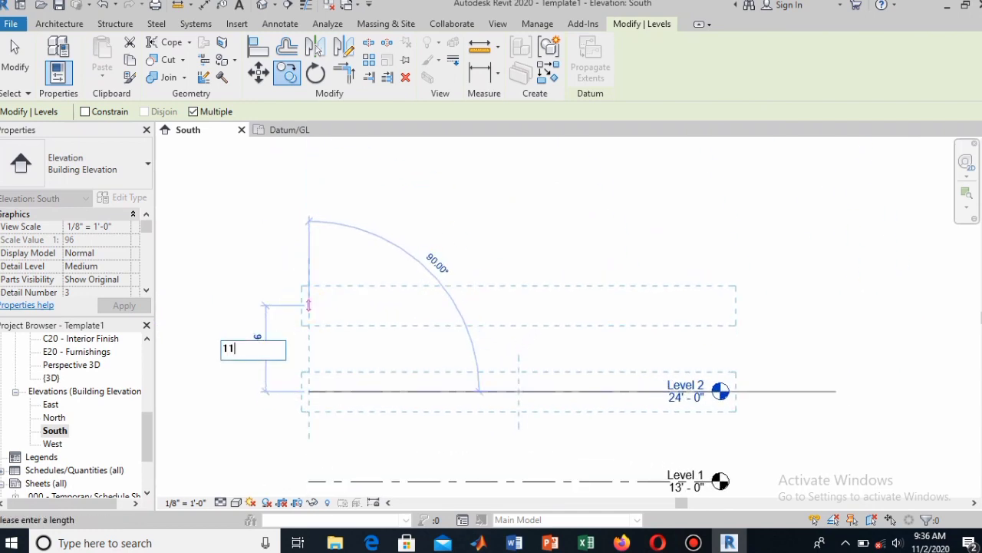
key("Return")
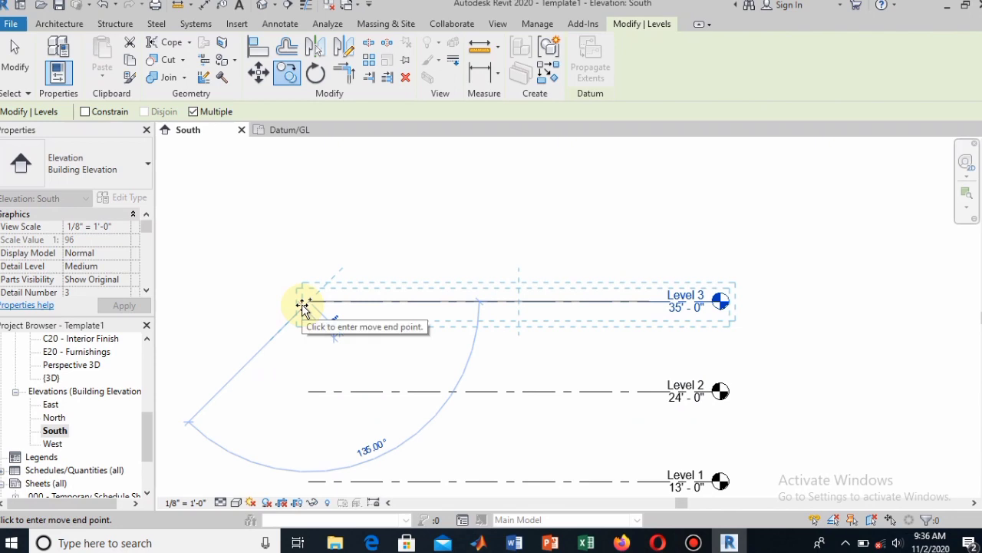
left_click(301, 305)
Step: Extend all the aligned level lines outward at the ends opposite the level heads
scroll(453, 373, "down", 3)
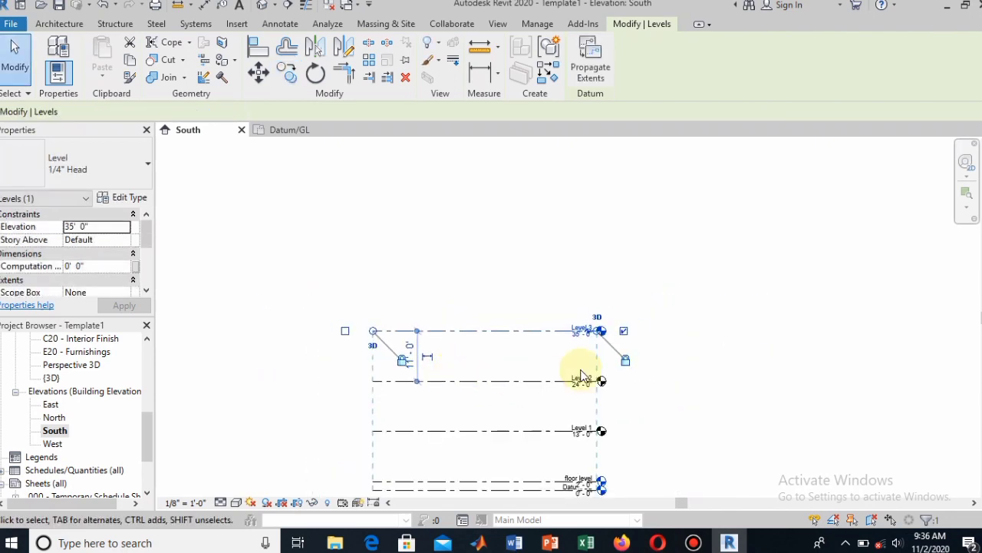
scroll(649, 397, "up", 3)
scroll(649, 396, "down", 4)
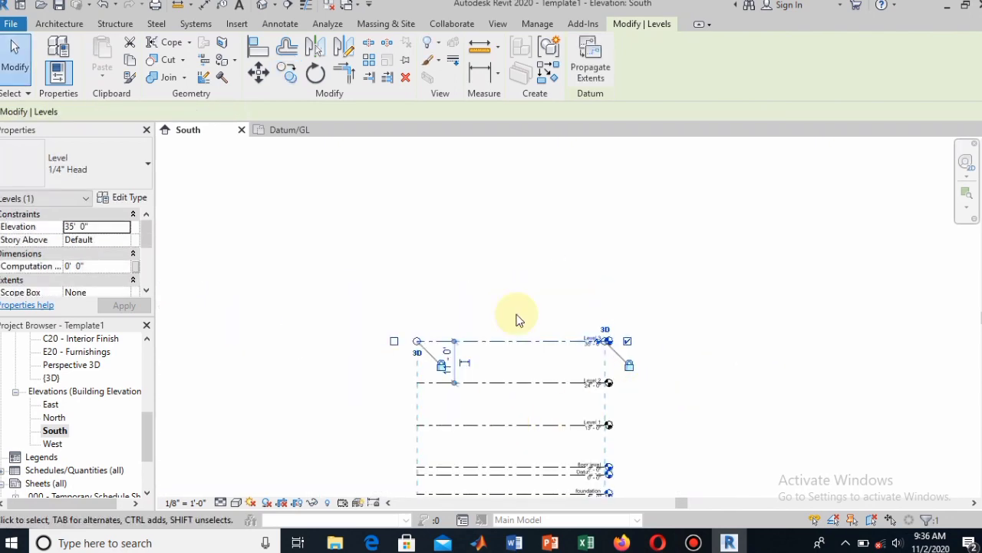
scroll(503, 245, "down", 2)
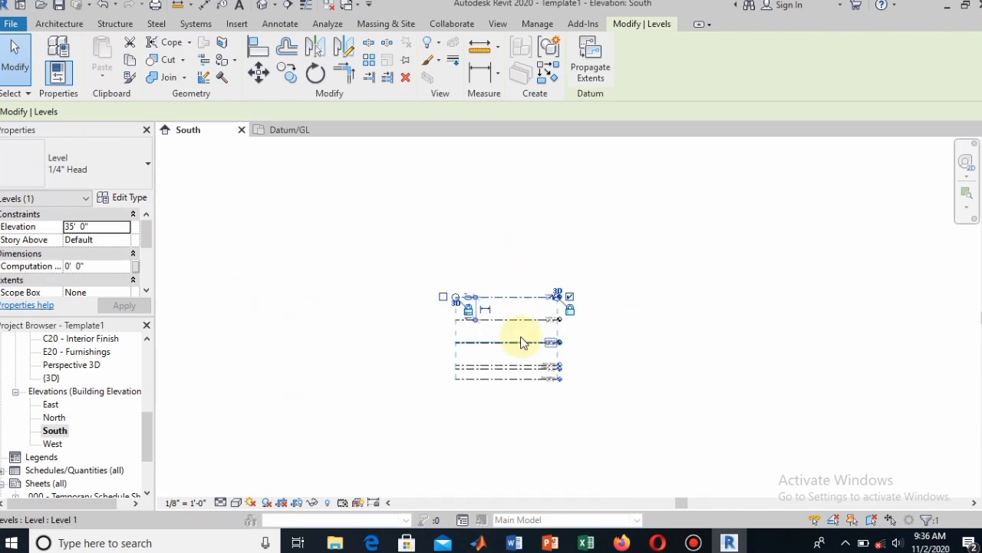
scroll(520, 336, "up", 5)
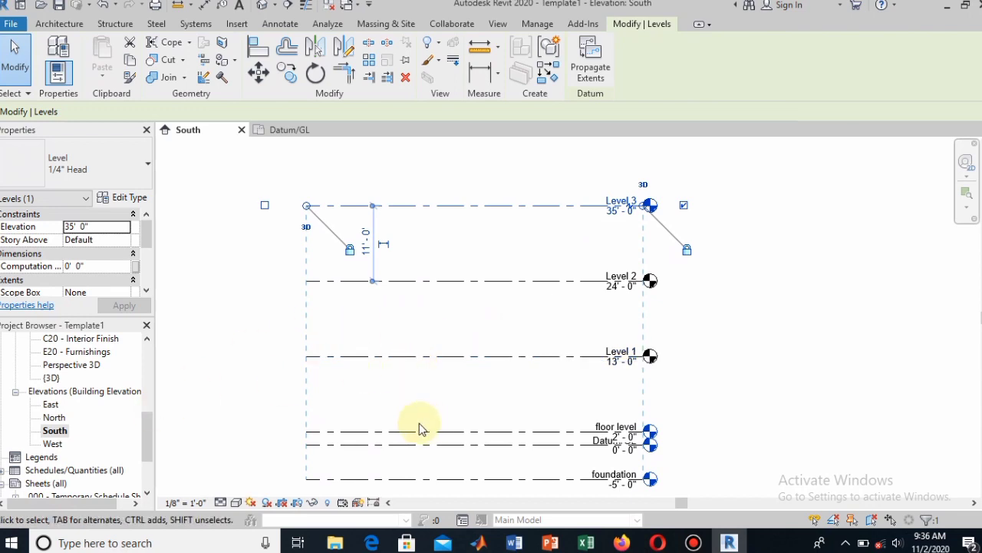
left_click(383, 428)
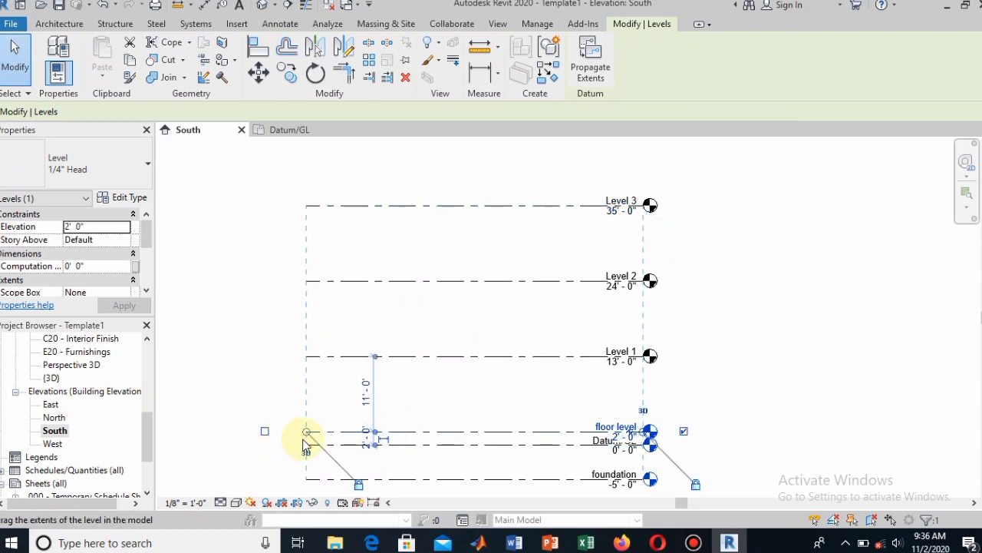
left_click_drag(306, 431, 237, 435)
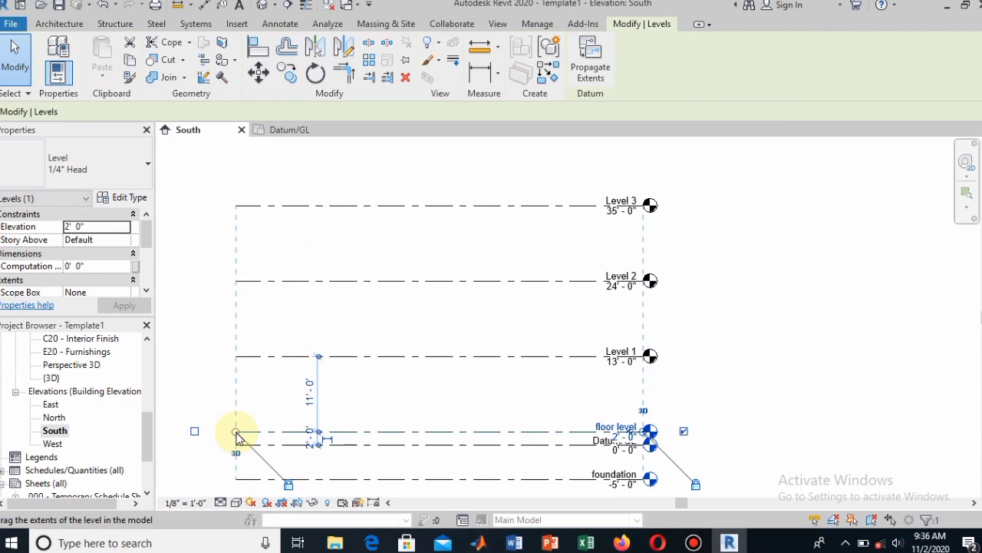
left_click(869, 286)
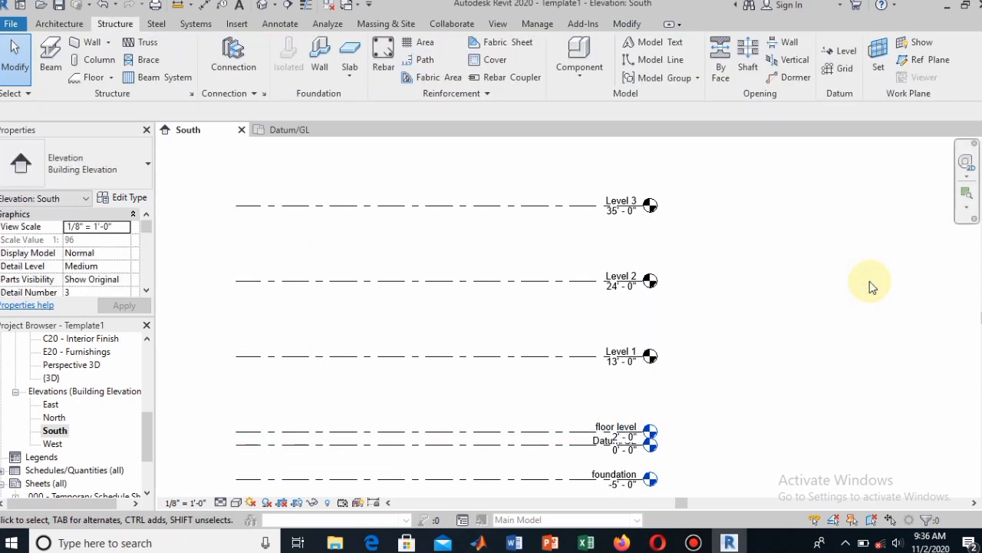
Step: Create structural plan views for Datum/GL, floor level, Level 1, Level 2 and Level 3
key("z")
key("a")
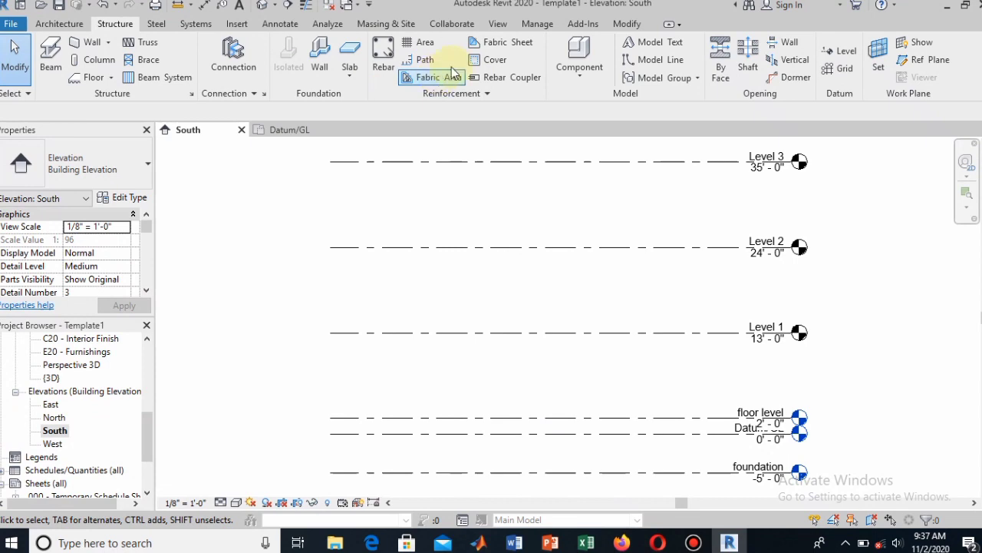
left_click(505, 26)
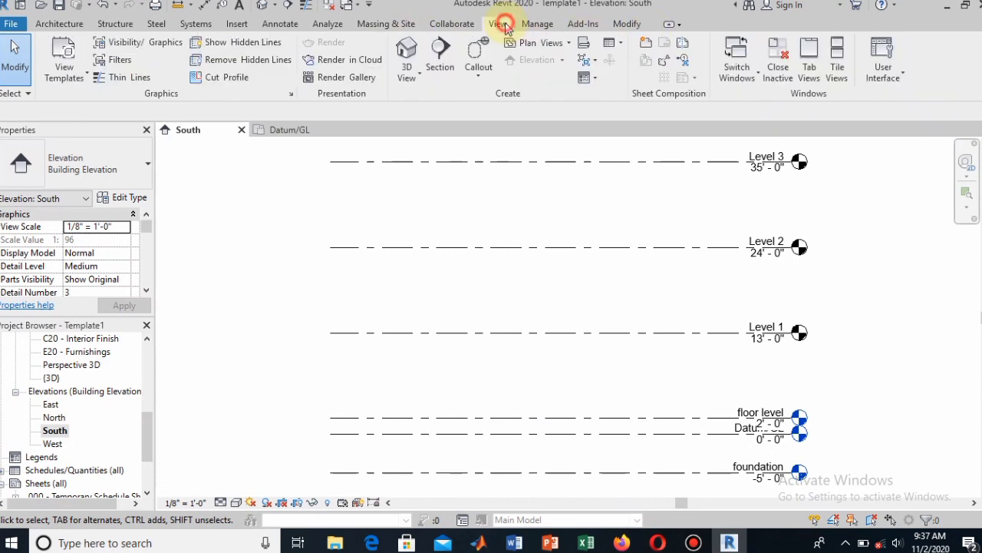
left_click(567, 42)
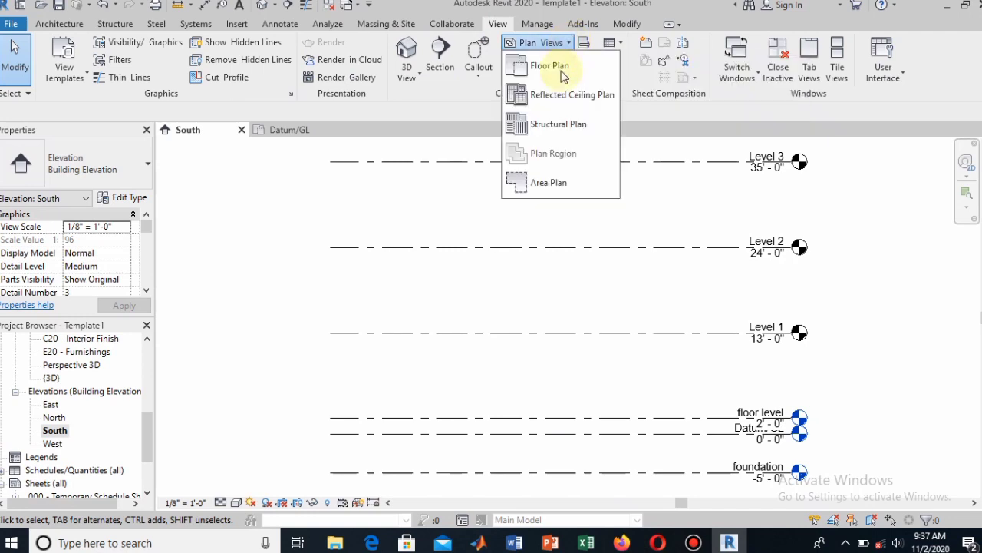
left_click(553, 130)
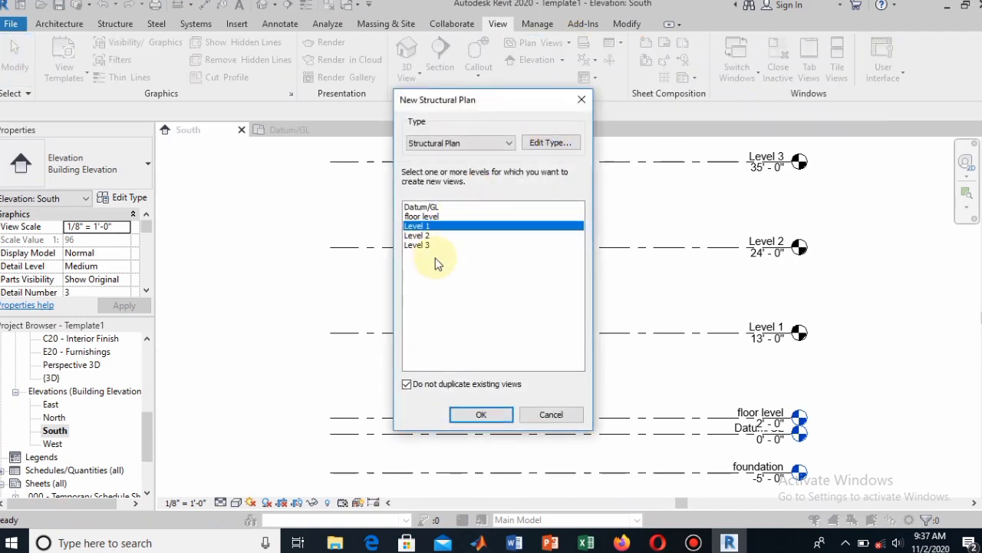
left_click_drag(432, 235, 438, 188)
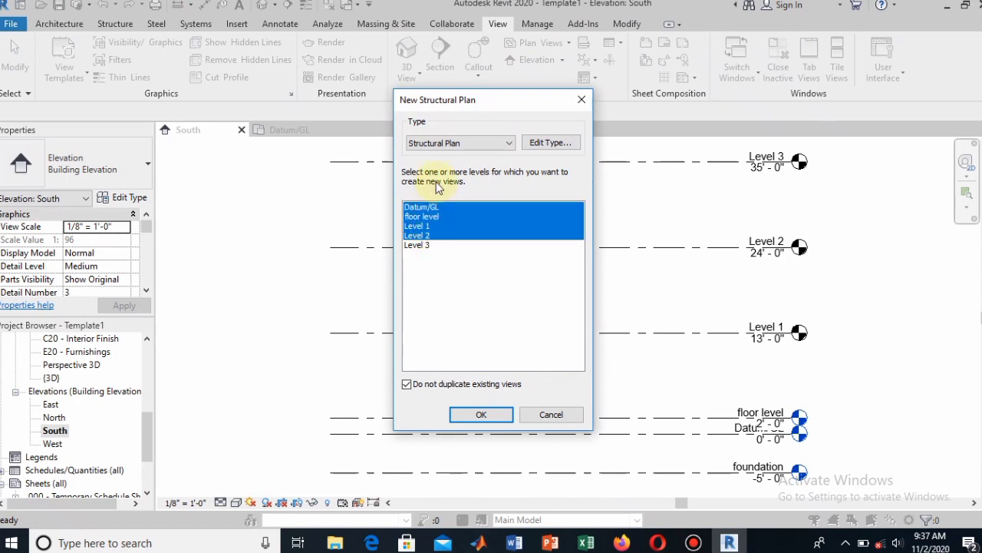
left_click(430, 245, "ctrl")
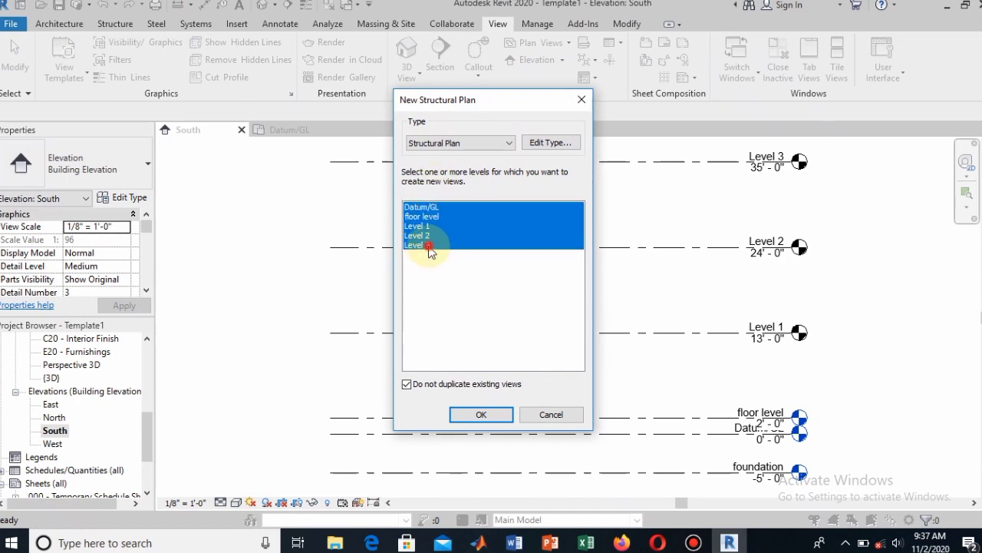
left_click(481, 414)
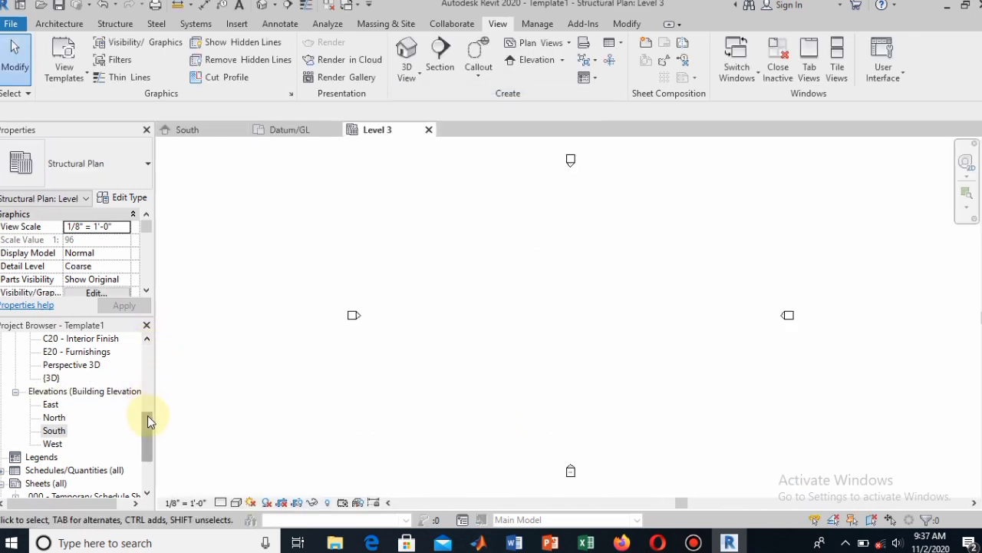
Step: Collapse the ceiling and floor plan groups in the Project Browser and expand the structural plans list
left_click_drag(147, 415, 34, 376)
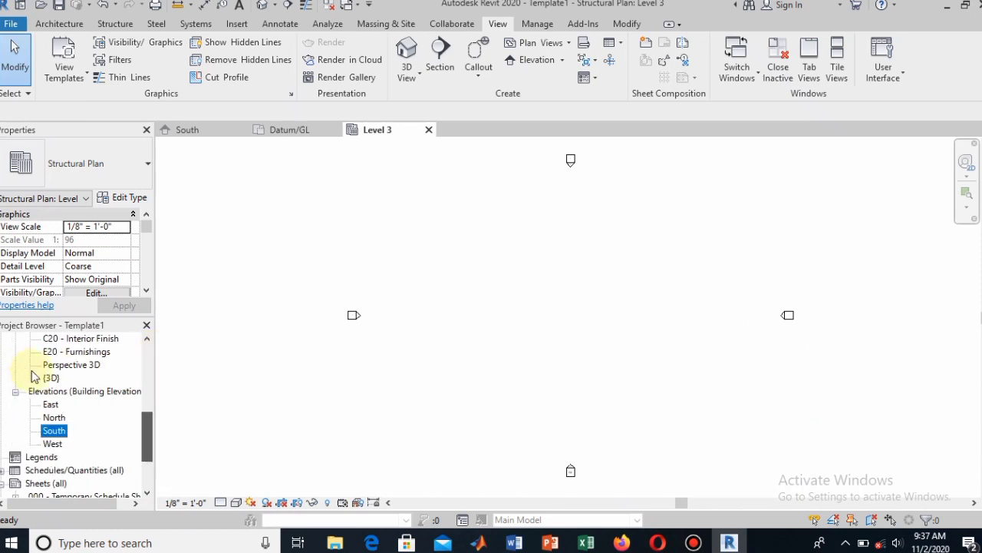
scroll(38, 376, "up", 5)
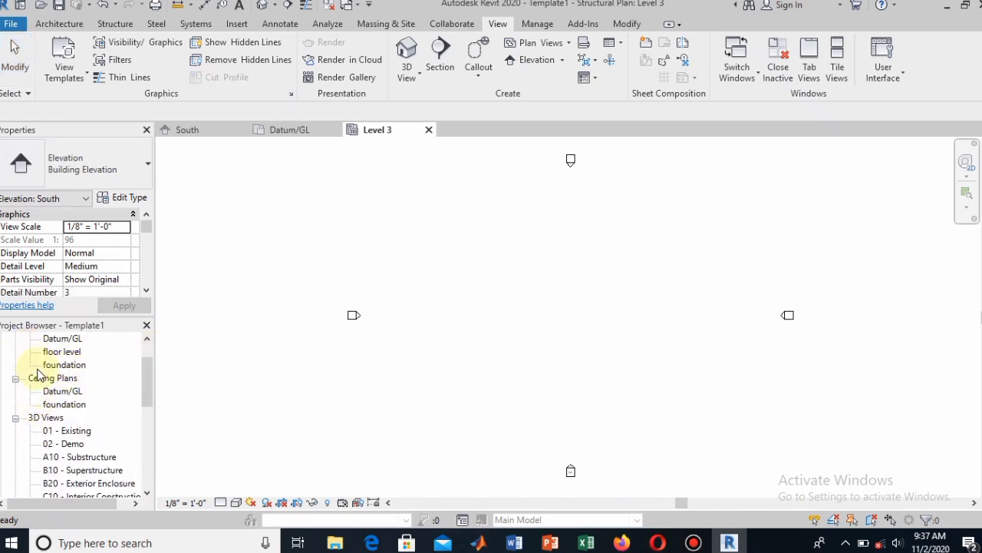
scroll(38, 374, "up", 1)
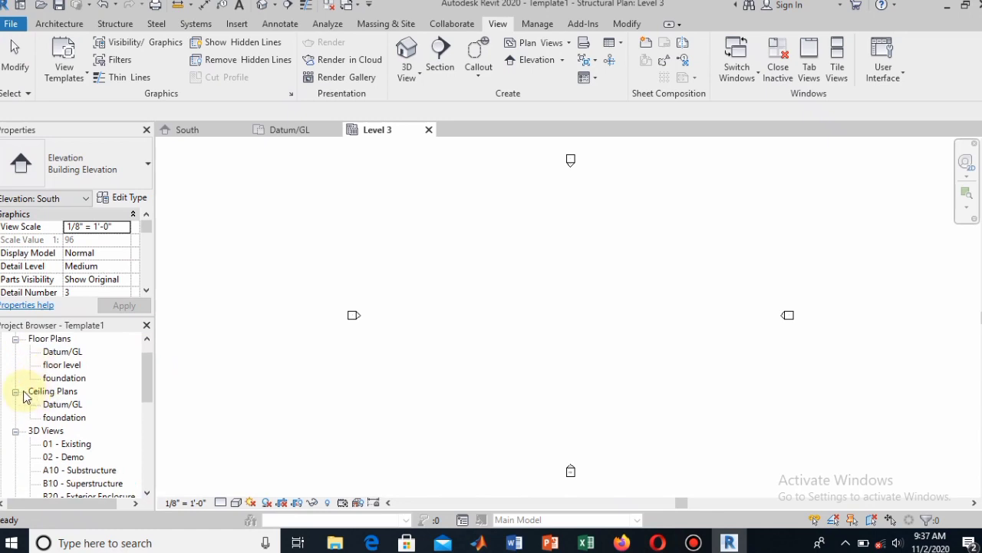
left_click(15, 392)
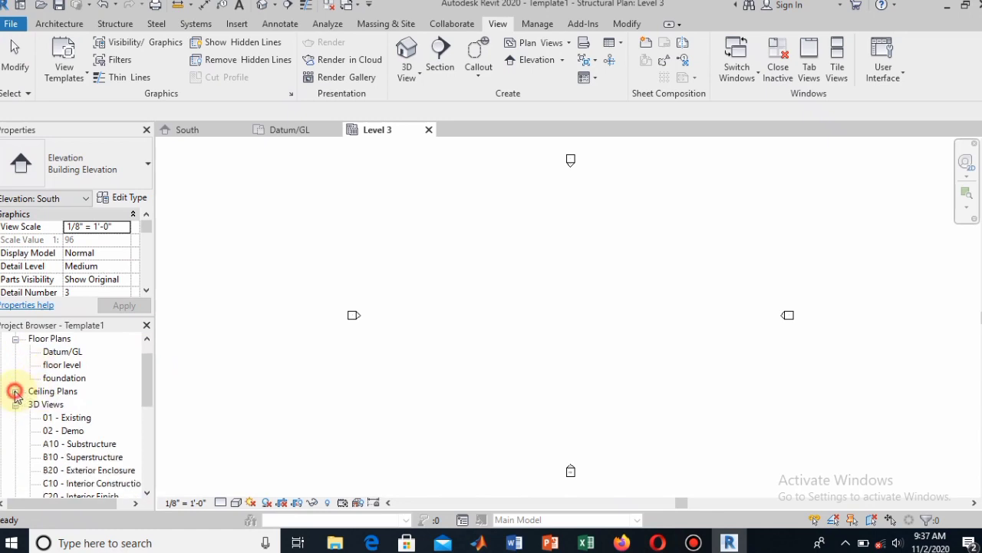
left_click(16, 339)
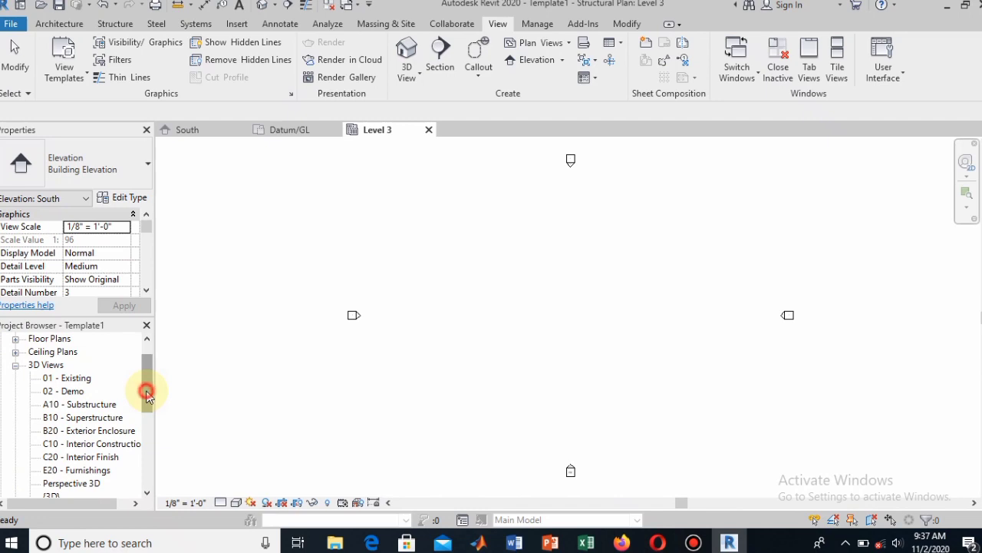
left_click_drag(148, 394, 70, 368)
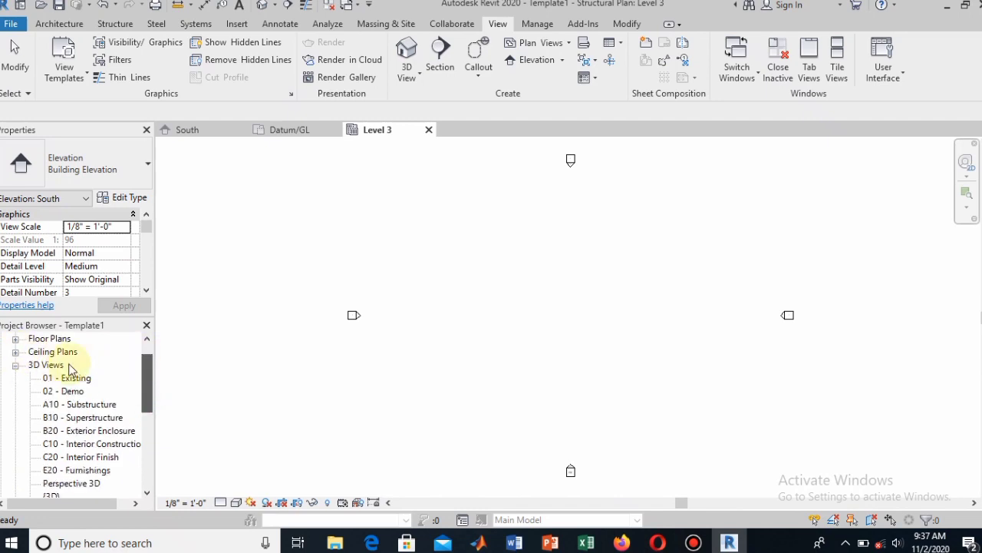
scroll(70, 368, "up", 1)
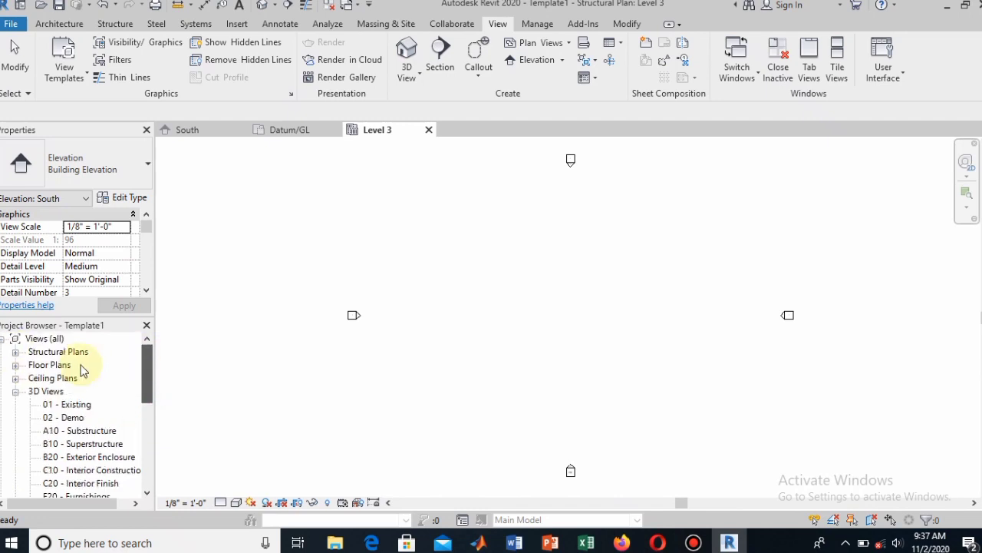
left_click(15, 352)
left_click(16, 352)
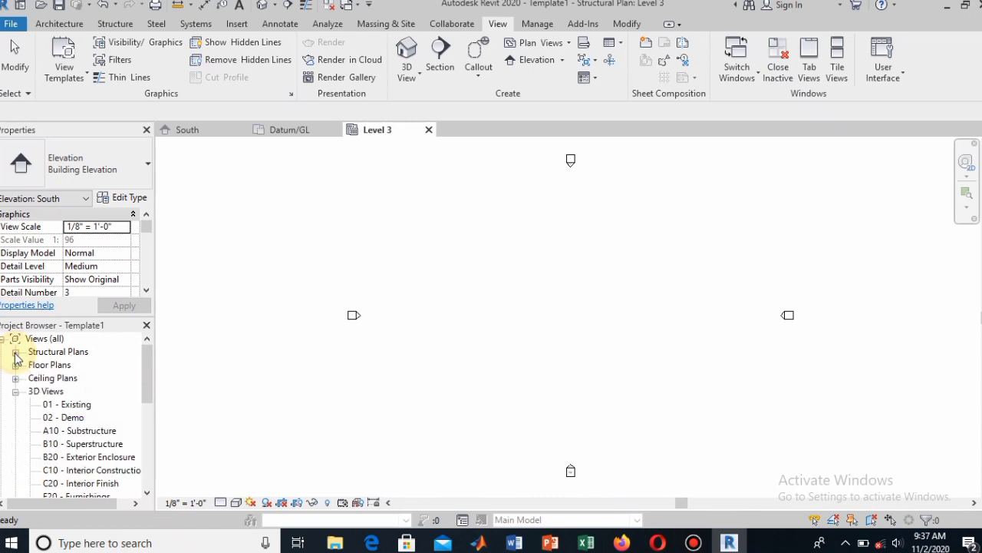
left_click(16, 352)
left_click(228, 372)
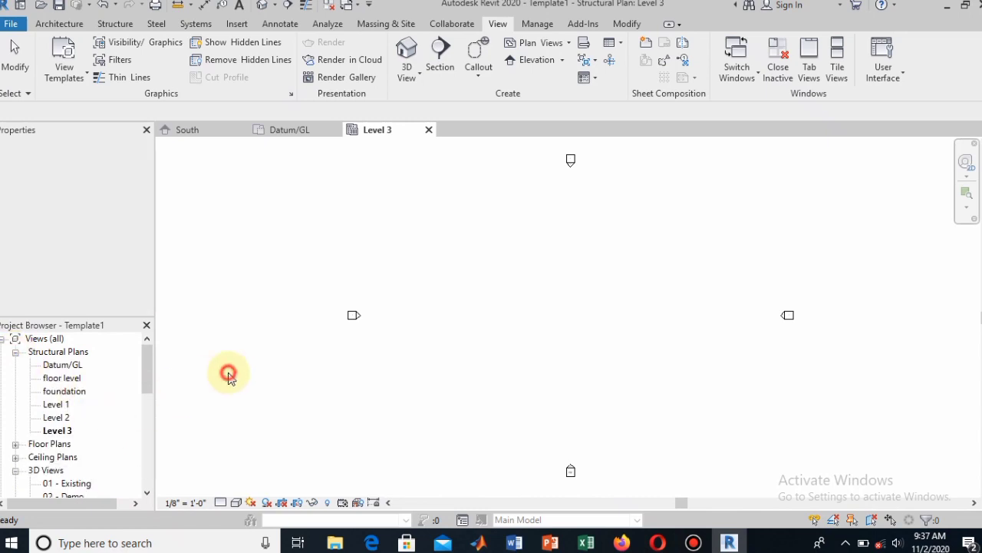
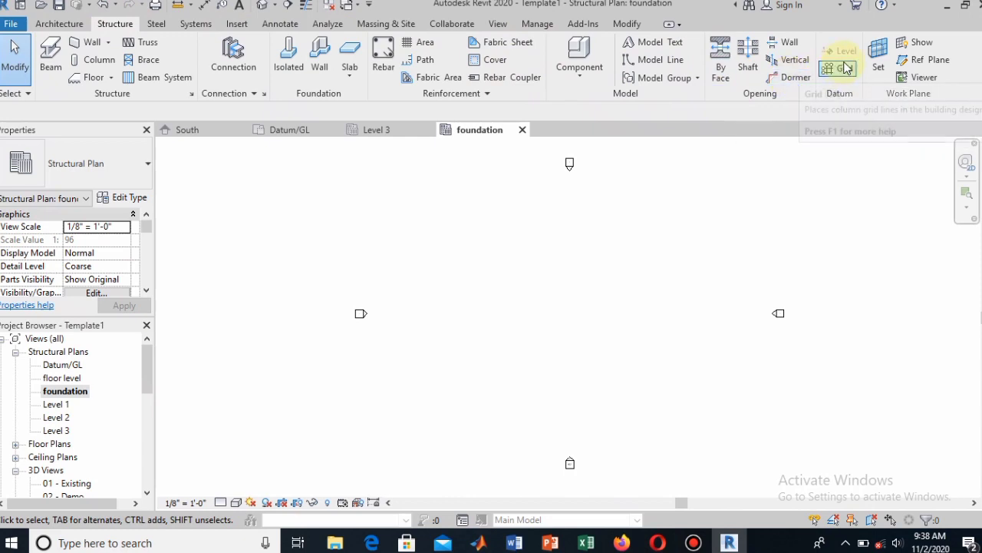
Step: Draw a horizontal grid line in the foundation plan and a second one of equal length 50' above it
left_click(839, 68)
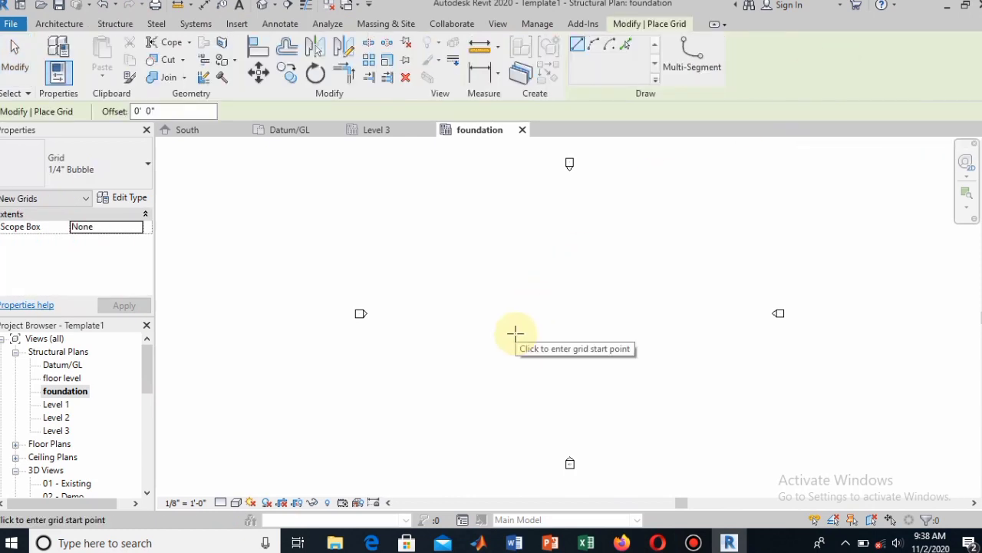
left_click(482, 364)
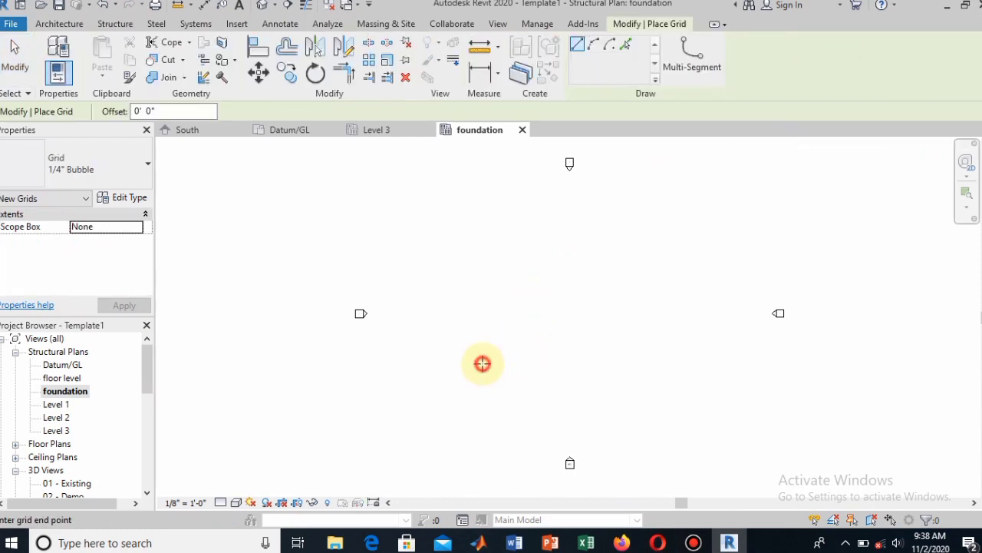
left_click(689, 362)
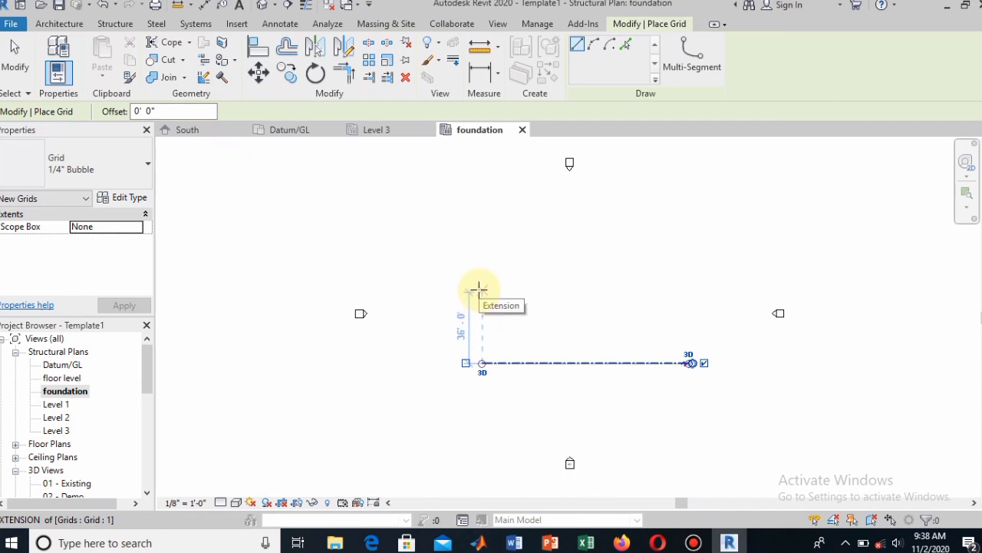
type("50")
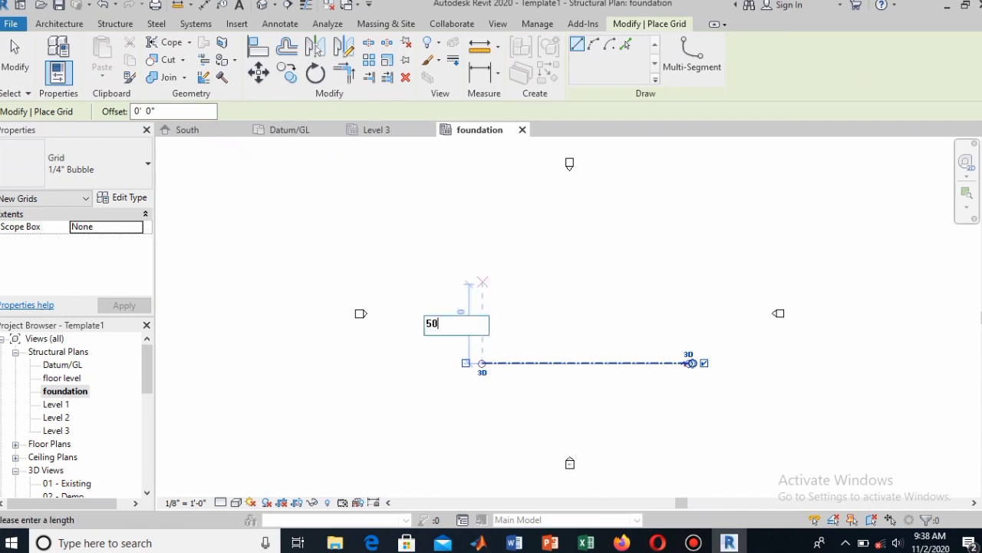
key("Return")
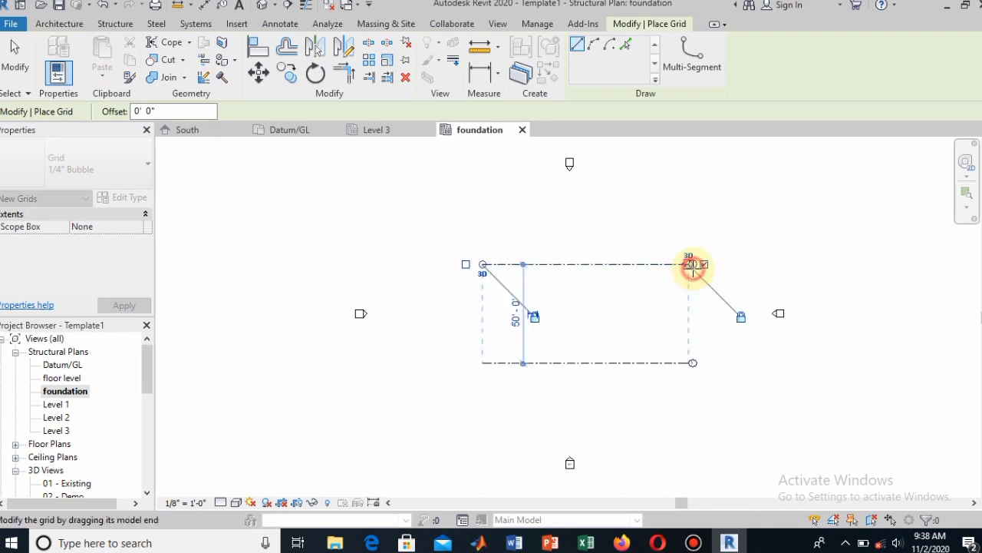
left_click(691, 265)
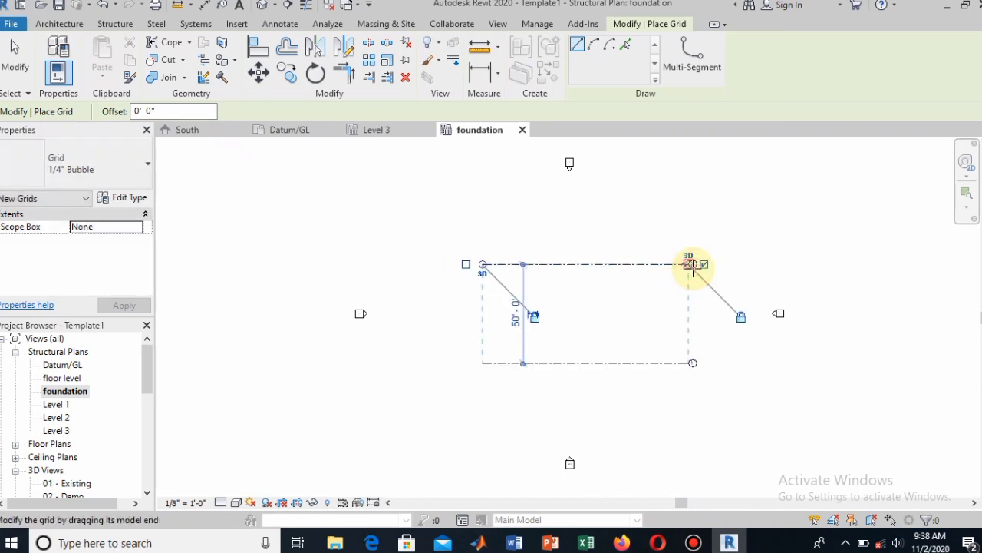
Step: Draw two vertical grid lines of equal length 60' apart, crossing both horizontal grids, and finish placing grids
left_click(512, 386)
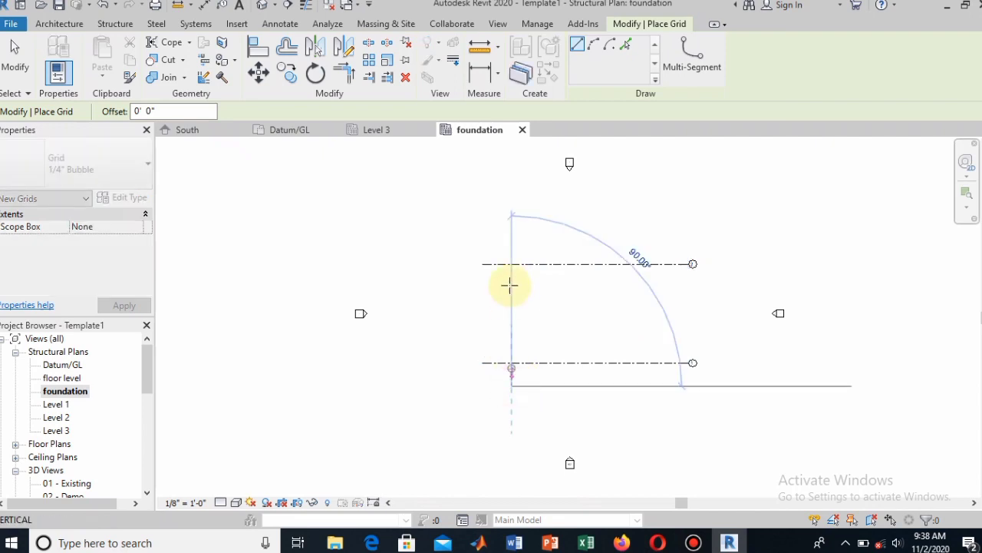
left_click(512, 225)
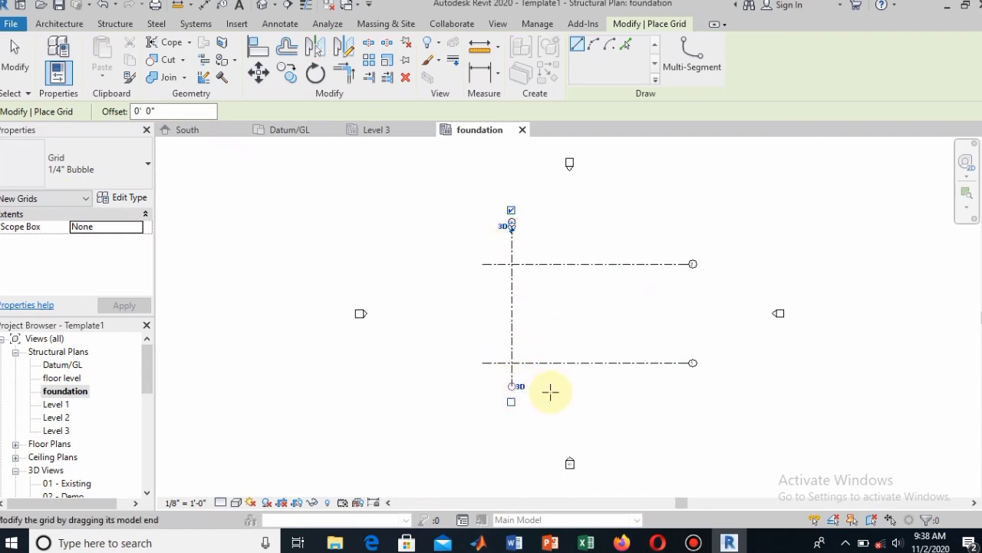
type("60")
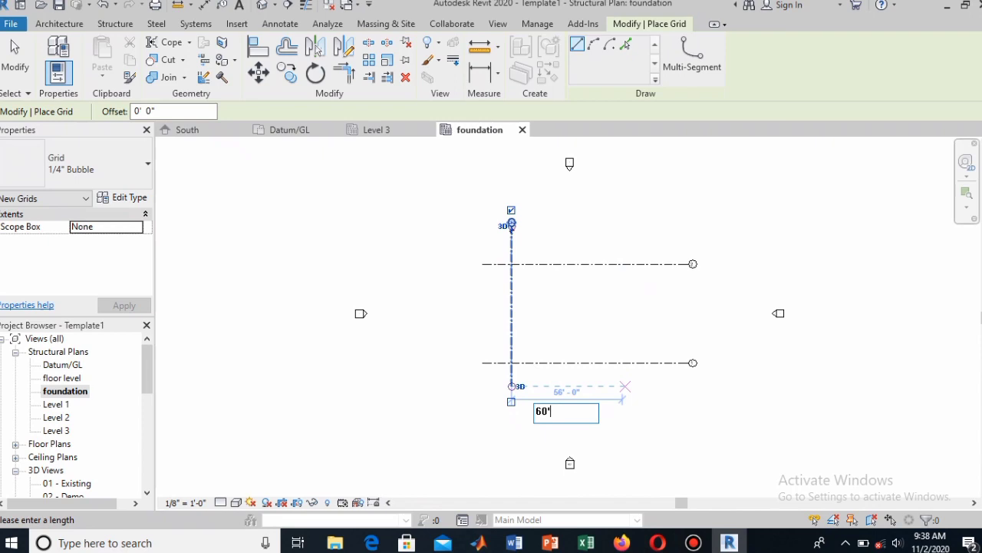
key("Return")
left_click(629, 386)
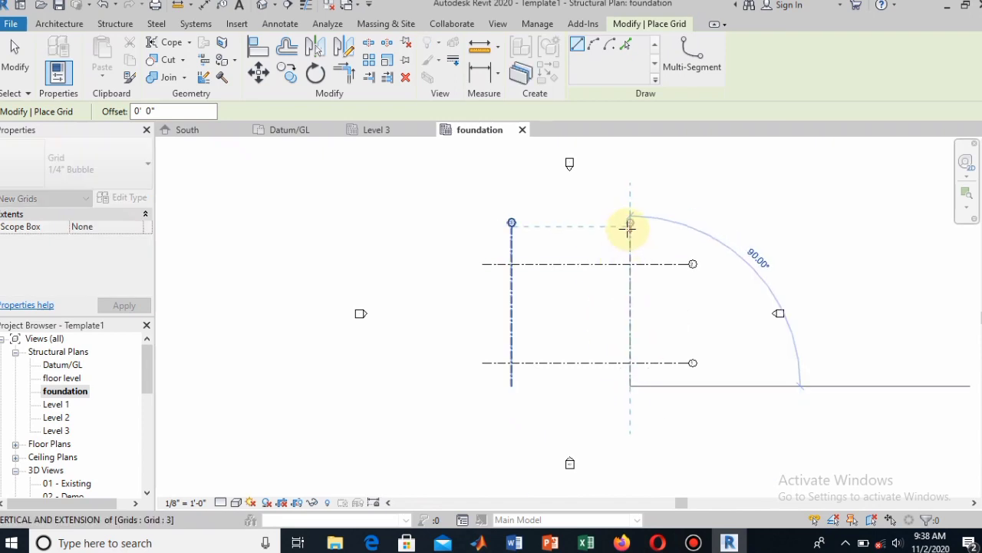
left_click(630, 224)
key("Escape")
key("Escape")
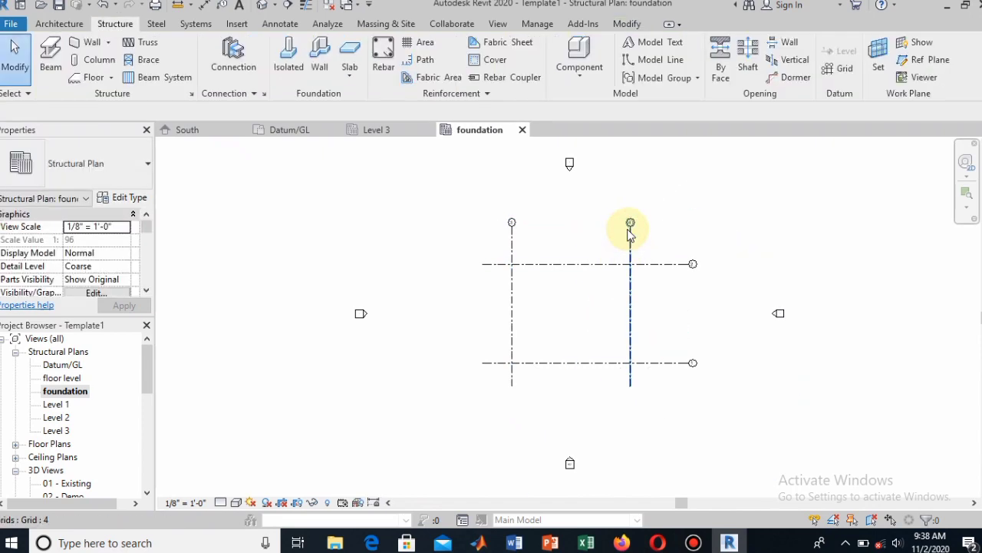
Step: Shorten the aligned horizontal grid lines and the aligned vertical grid lines slightly at their bubble ends
left_click(685, 264)
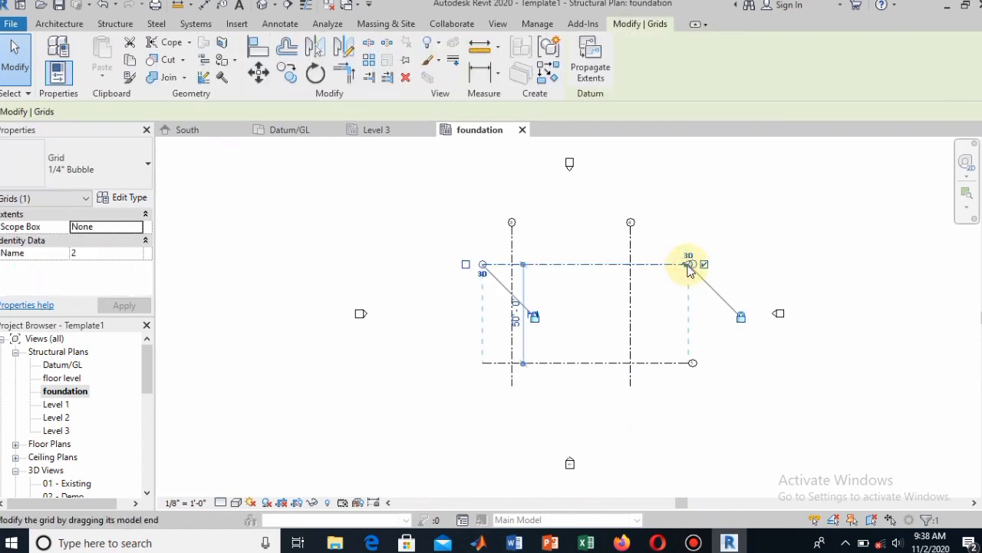
left_click_drag(689, 266, 669, 263)
left_click(714, 227)
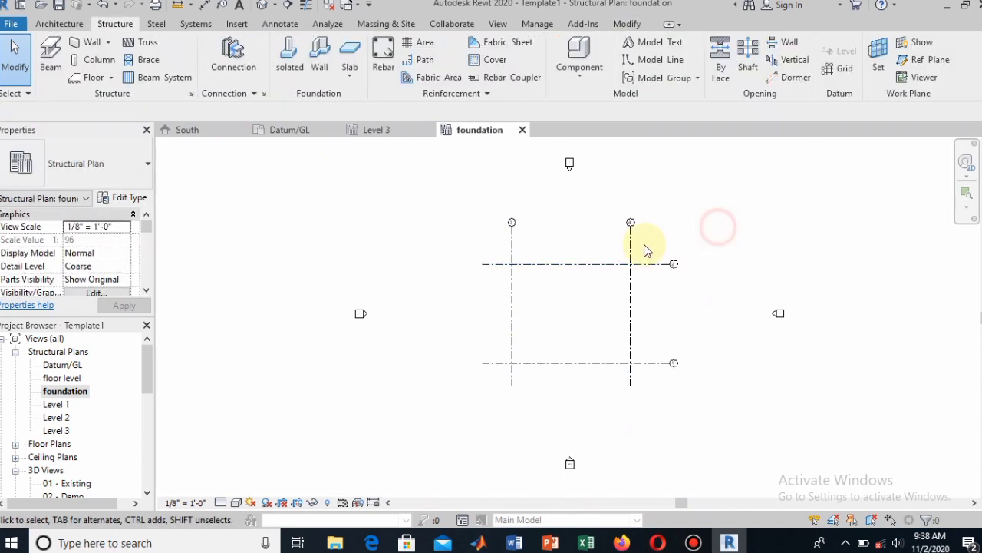
left_click(632, 250)
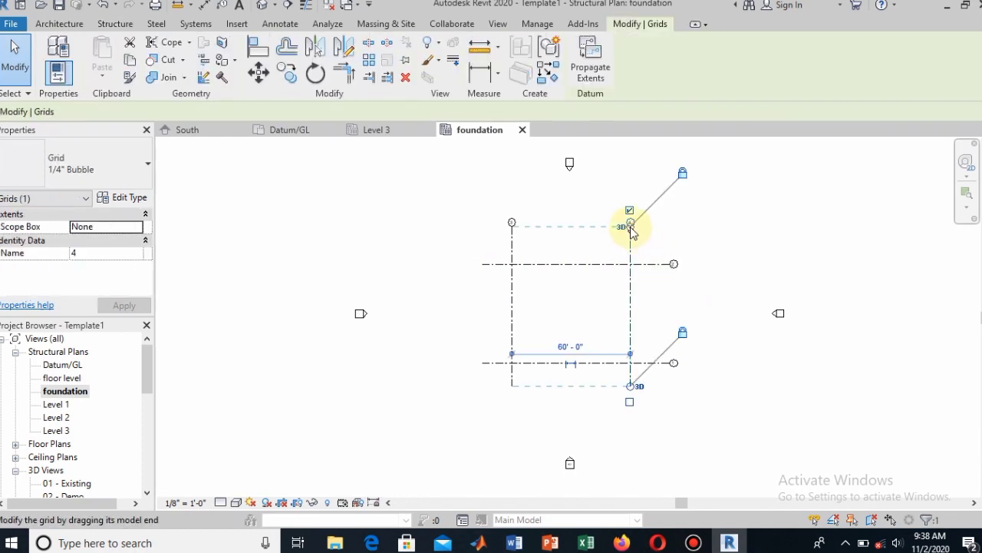
left_click_drag(629, 235, 631, 235)
left_click(706, 221)
Step: Check the spacing between horizontal grids 1 and 2 and between vertical grids 3 and 4
scroll(590, 306, "down", 2)
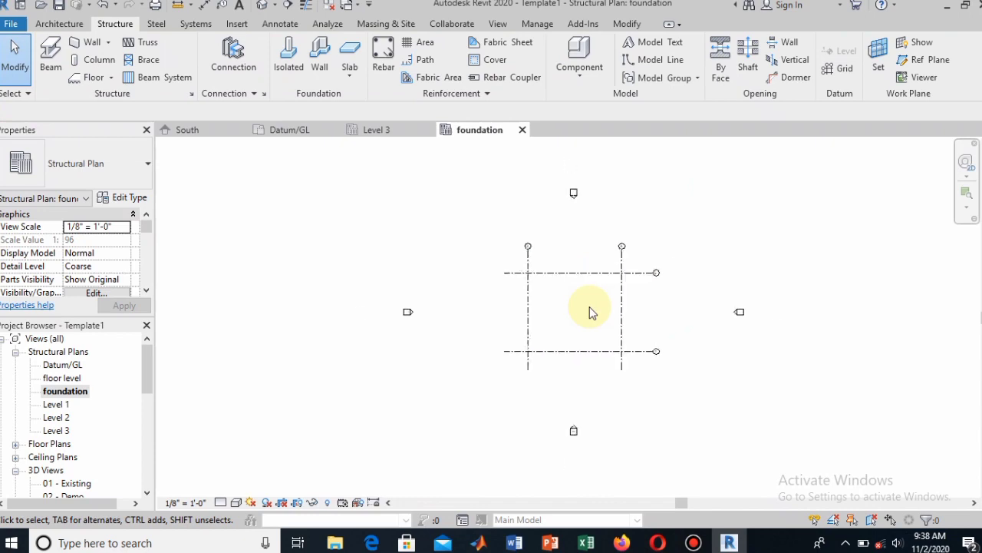
scroll(590, 306, "up", 3)
scroll(590, 306, "up", 2)
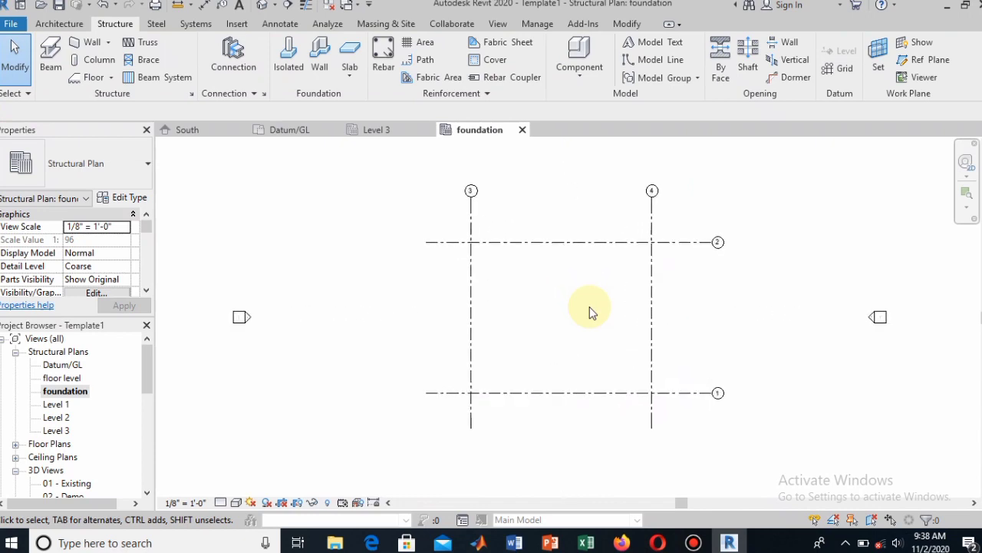
left_click(568, 407)
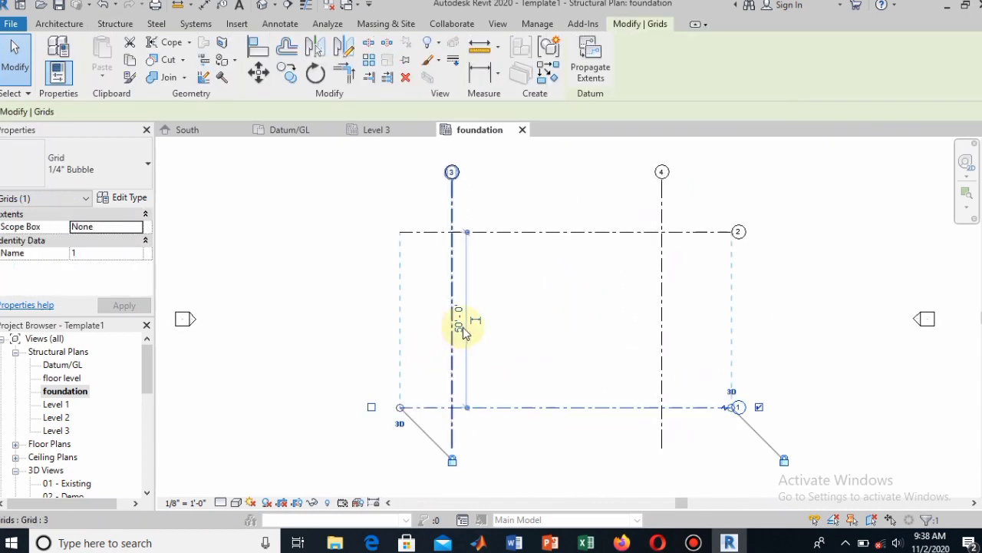
left_click(662, 441)
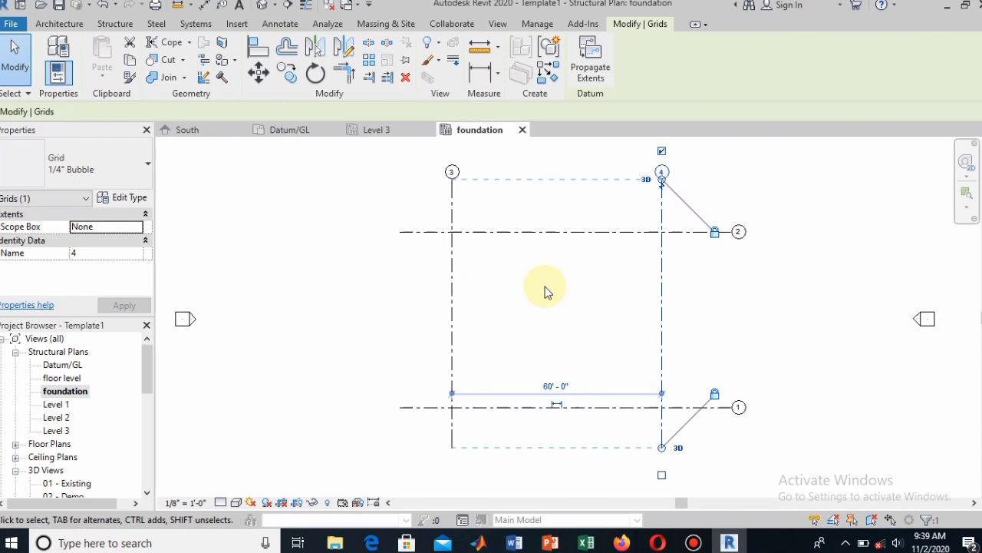
left_click(115, 24)
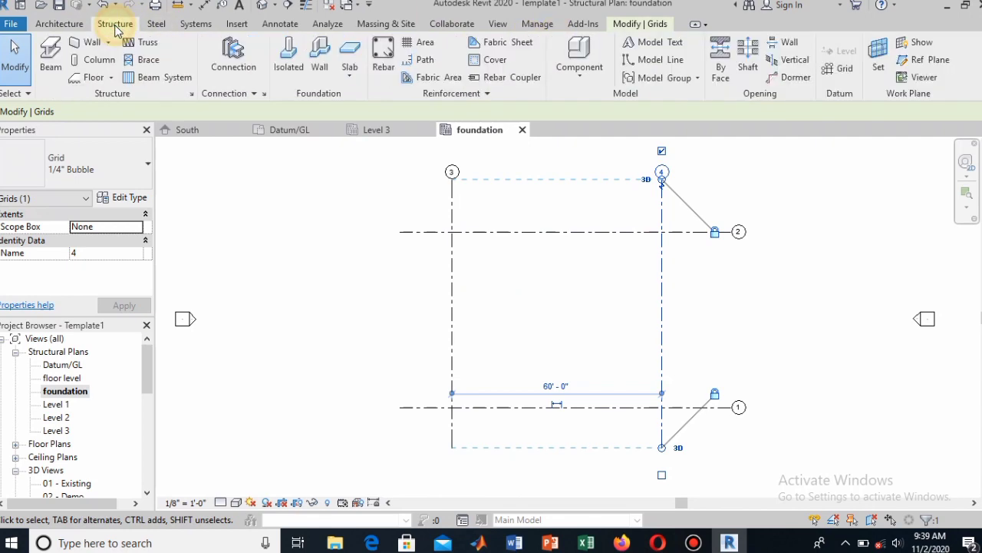
left_click(826, 69)
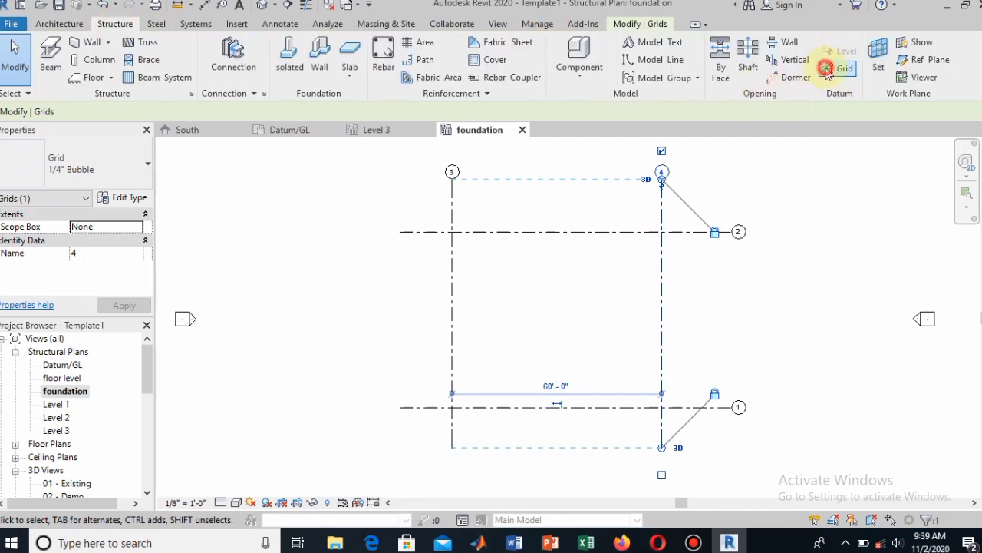
left_click(452, 449)
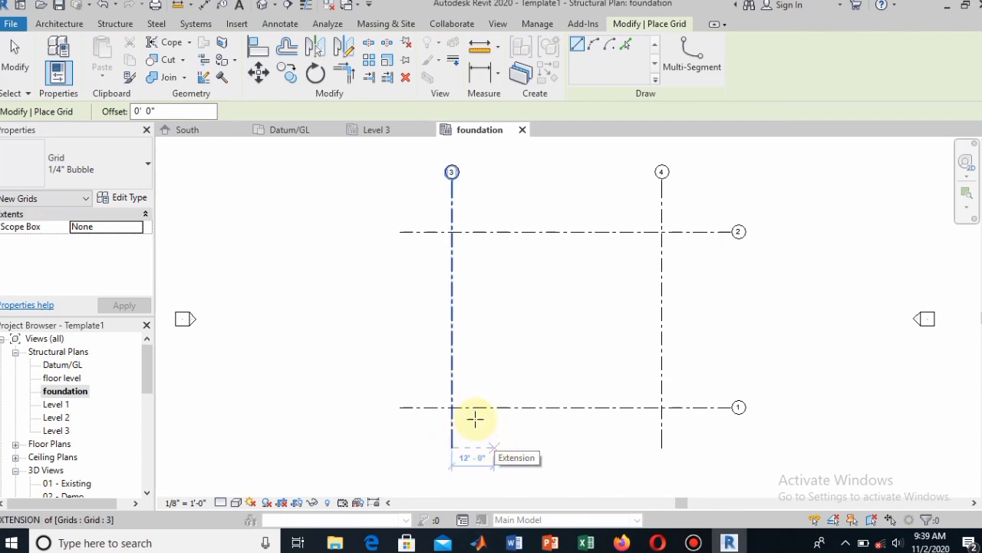
key("Escape")
key("Escape")
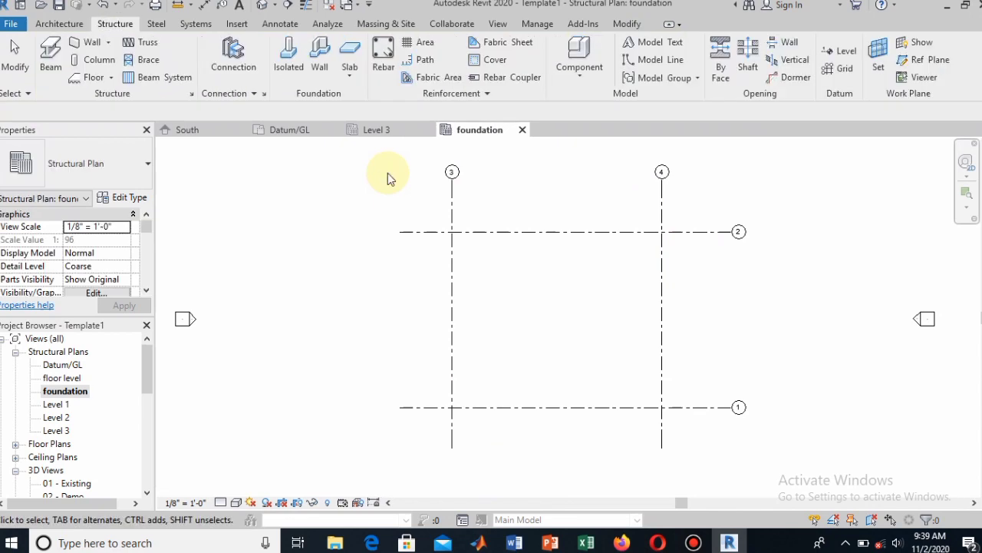
Step: Array the leftmost vertical grid into 6 grouped and associated grids, with the last one landing on vertical grid 4
left_click(452, 448)
left_click(370, 61)
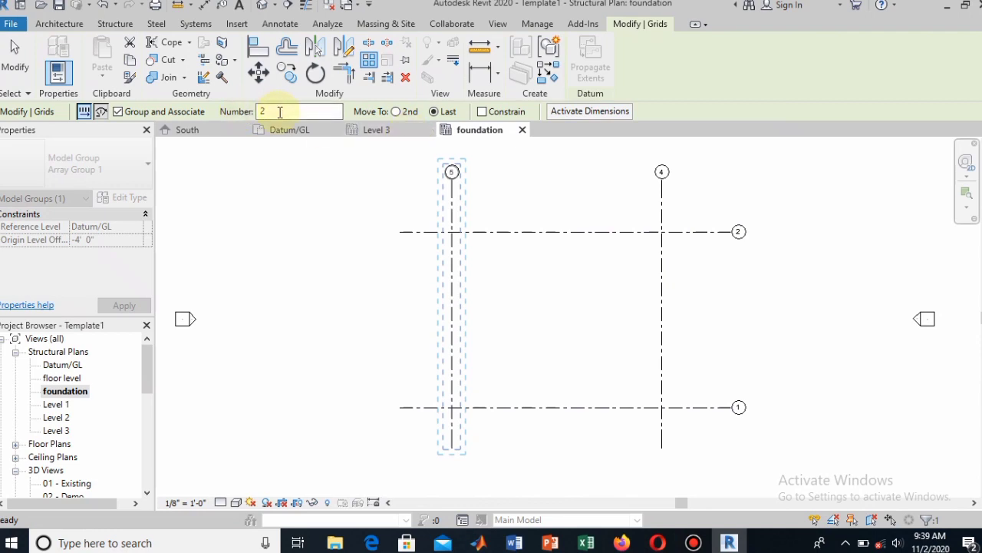
left_click(278, 111)
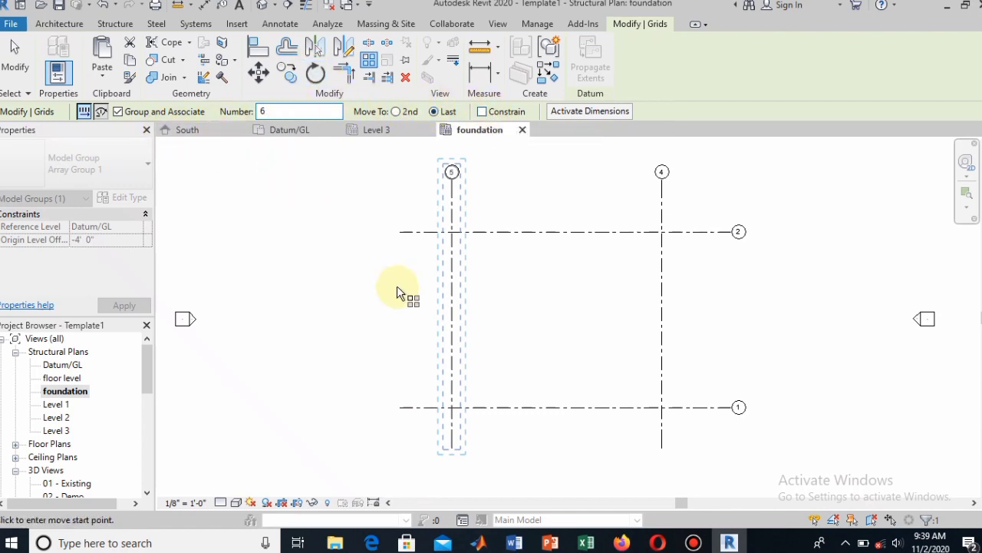
left_click(451, 450)
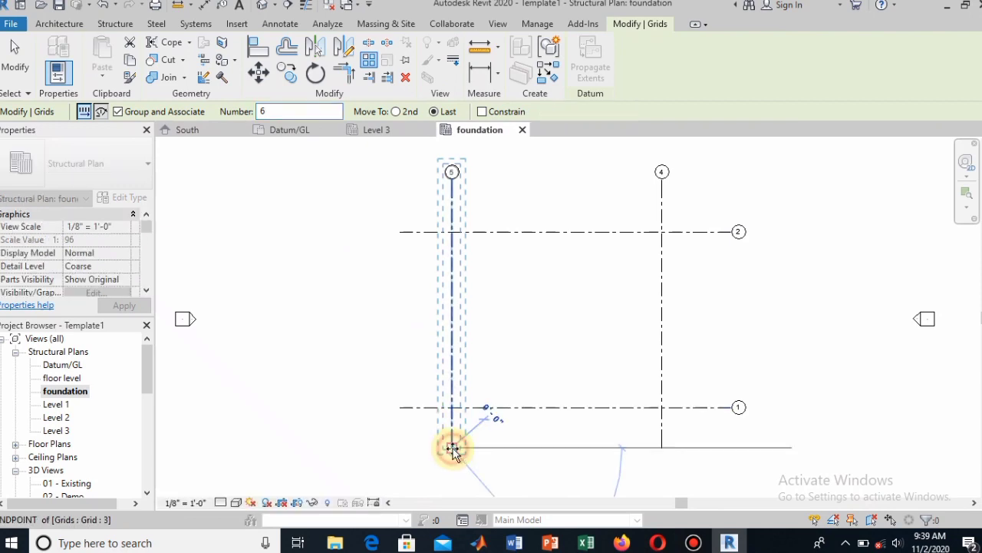
left_click(663, 448)
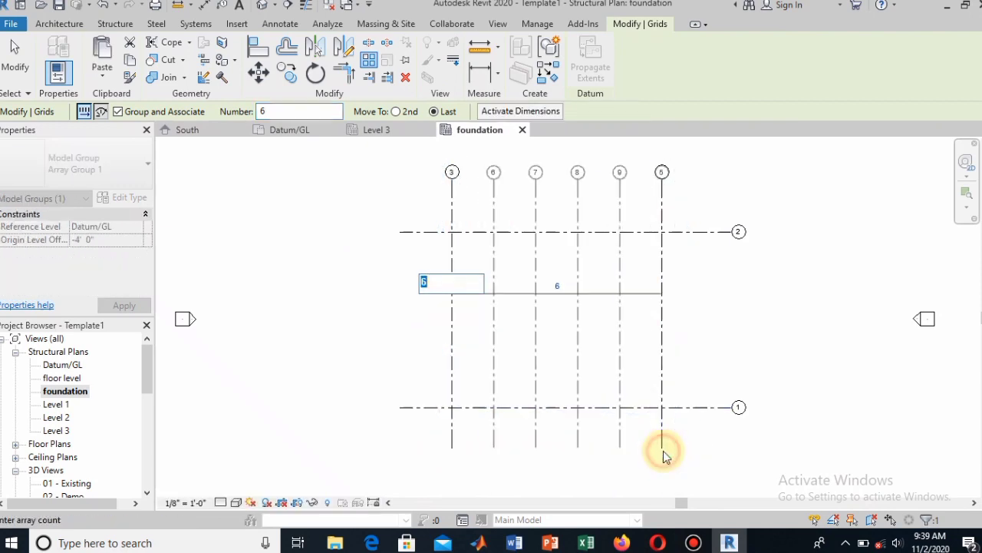
key("Return")
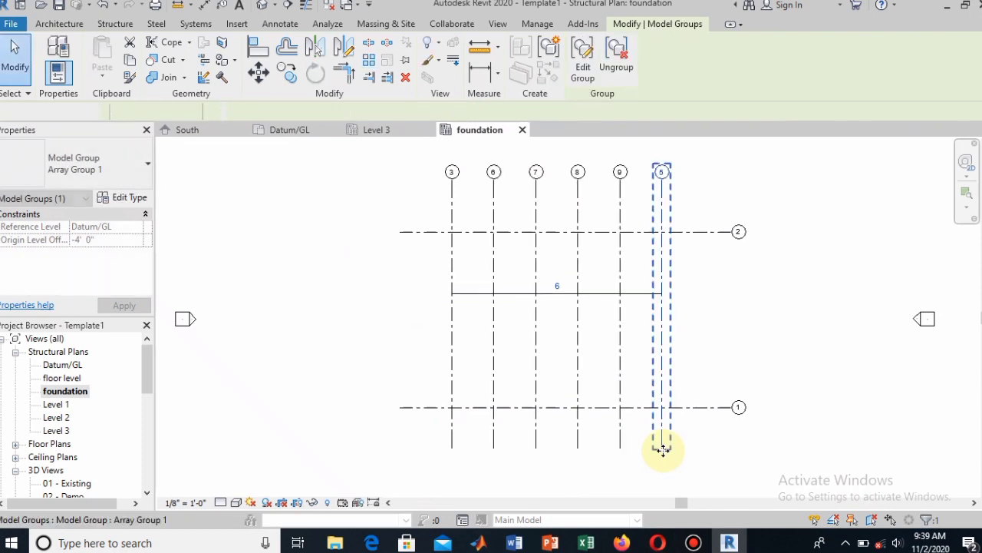
key("Escape")
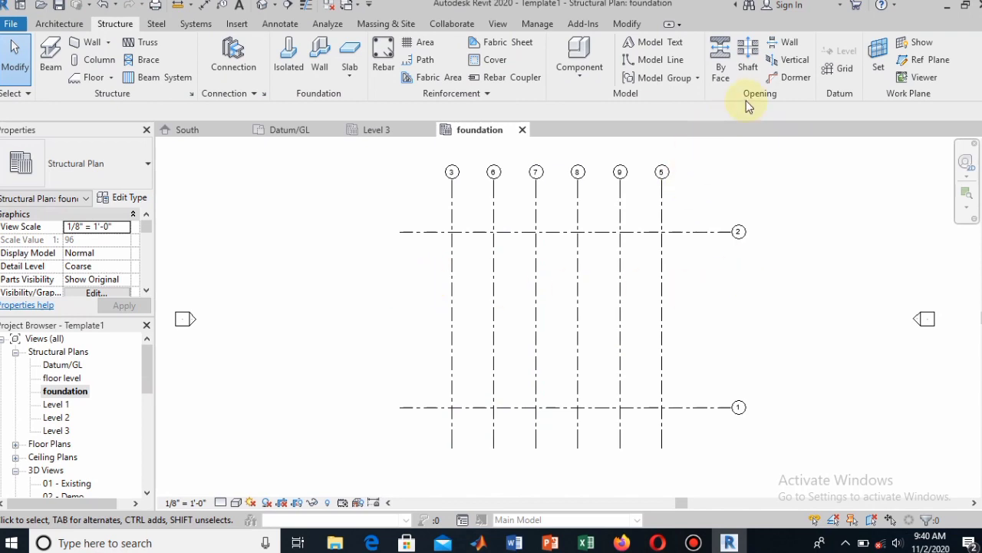
Step: Draw a horizontal grid line 10' below grid 2, with both ends aligned to the existing horizontal grids
left_click(837, 69)
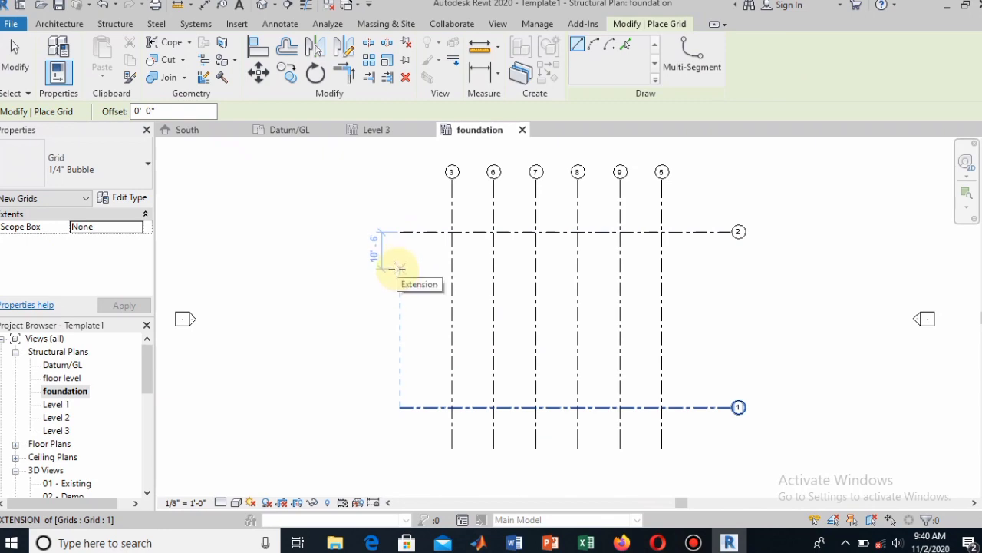
type("1")
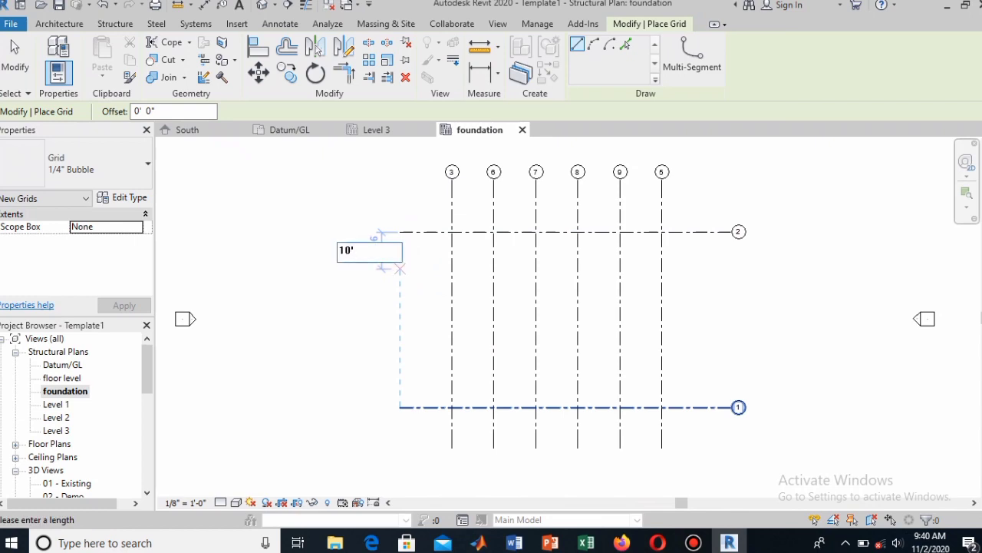
type("0'")
key("Escape")
left_click(353, 266)
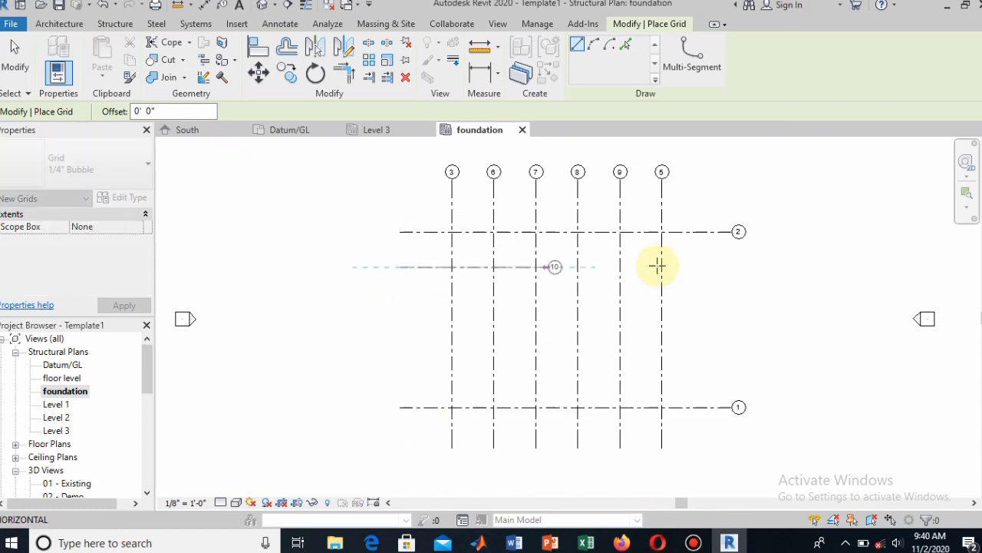
left_click(733, 267)
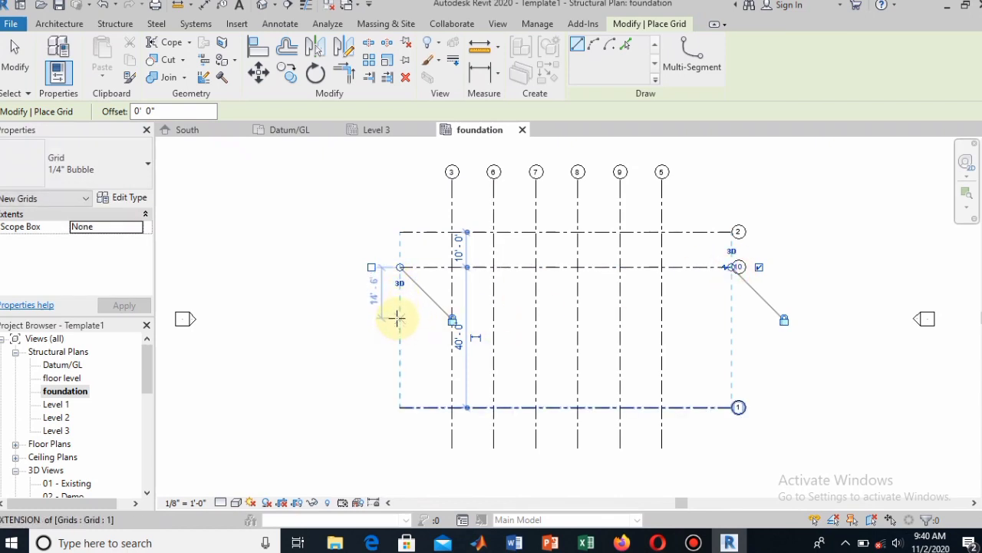
Step: Draw another horizontal grid line 12' below grid 10, matching the length of the other horizontal grids
type("12")
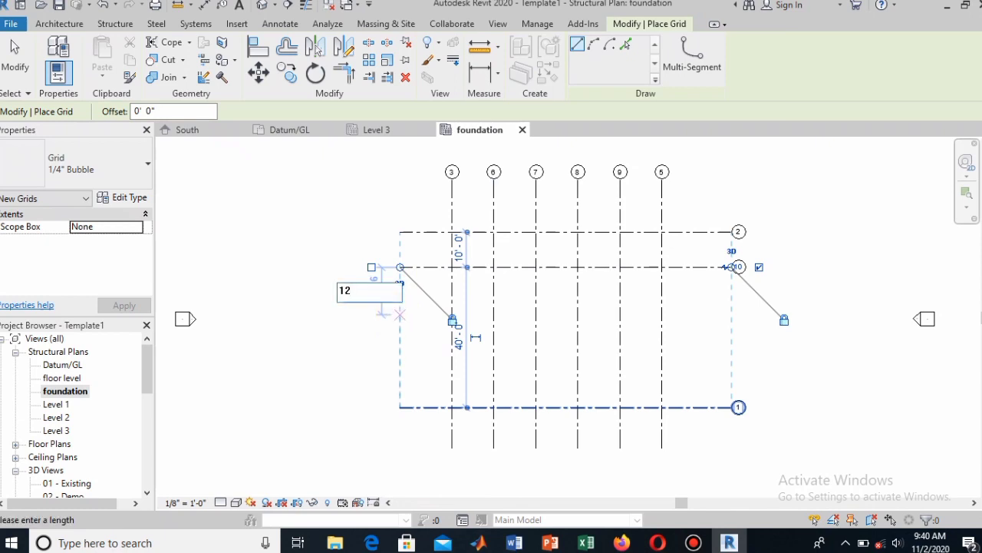
key("Escape")
left_click(397, 311)
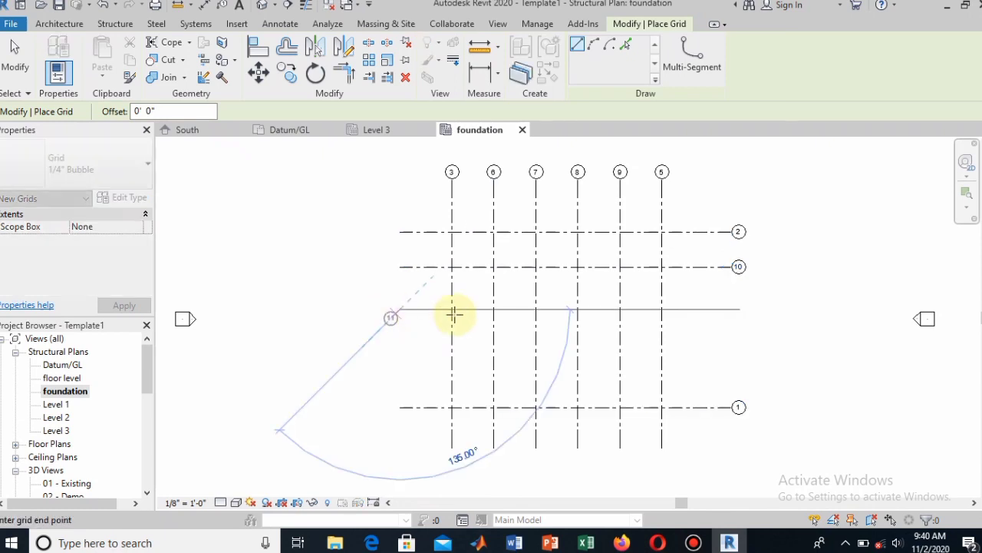
left_click(734, 308)
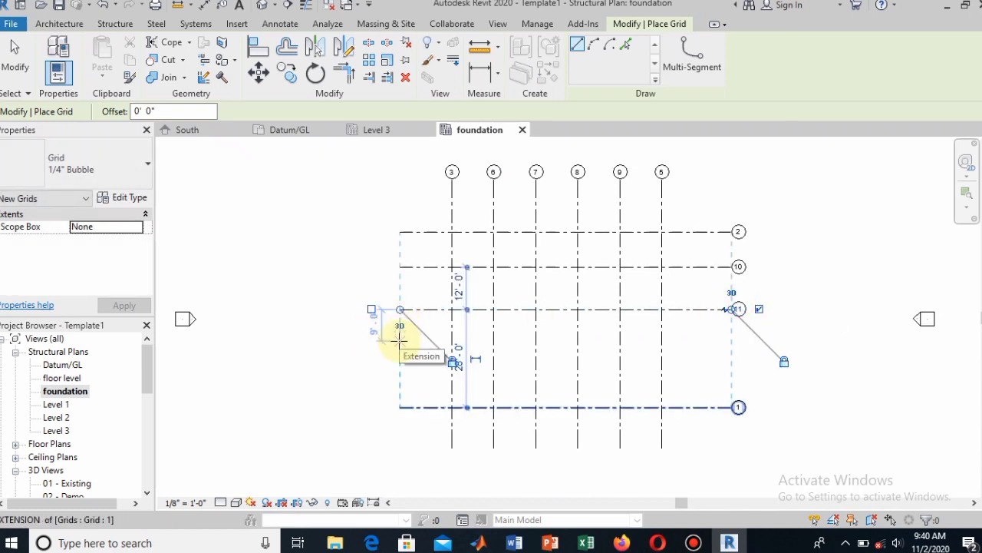
Step: Draw a horizontal grid line of equal length 10' below grid 11, finish placing grids and check the new line's spacing
type("10")
key("Return")
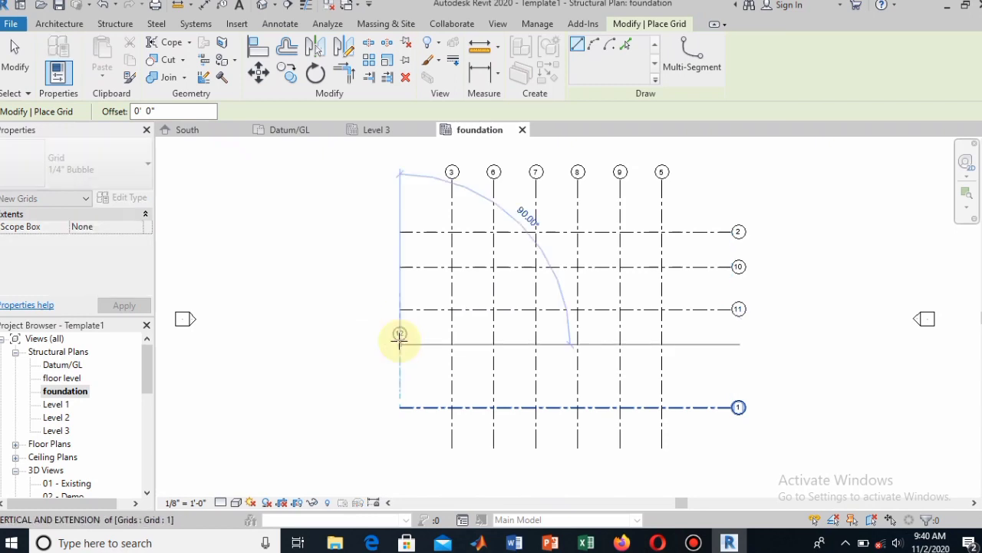
left_click(736, 343)
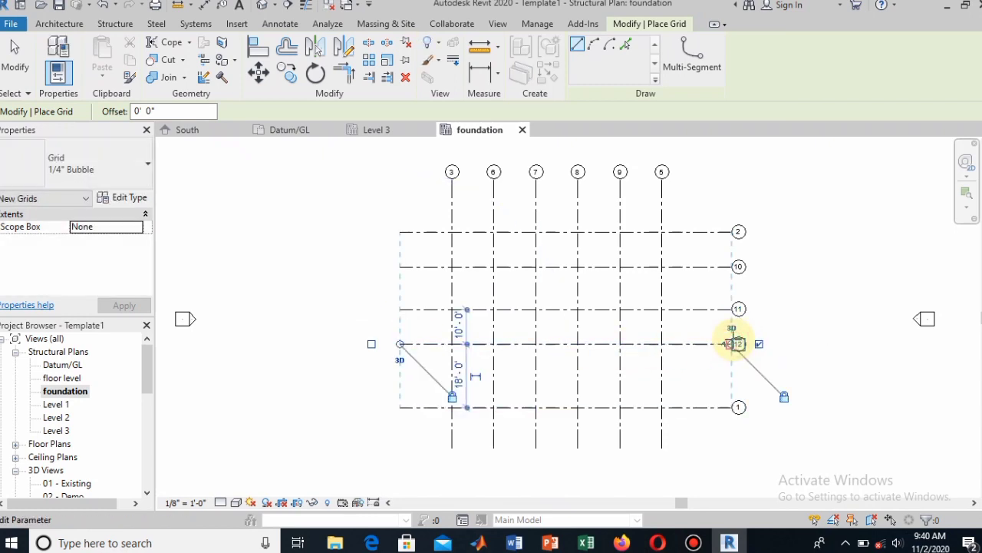
key("Escape")
key("Escape")
left_click(706, 343)
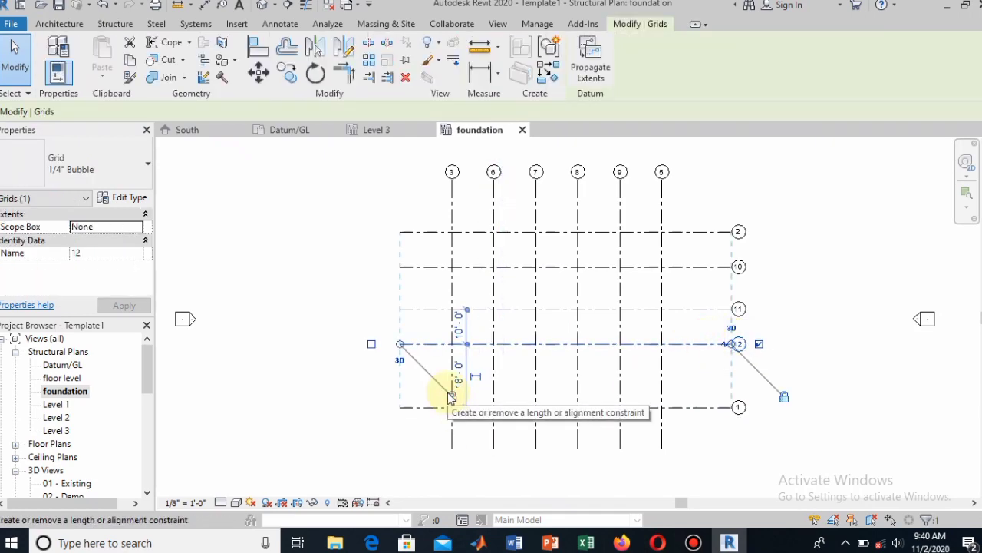
left_click(819, 225)
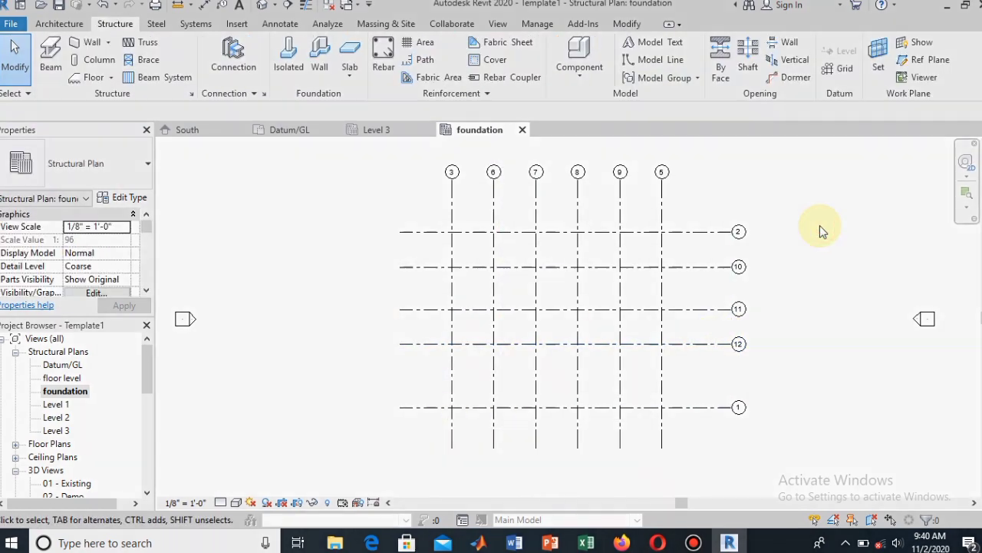